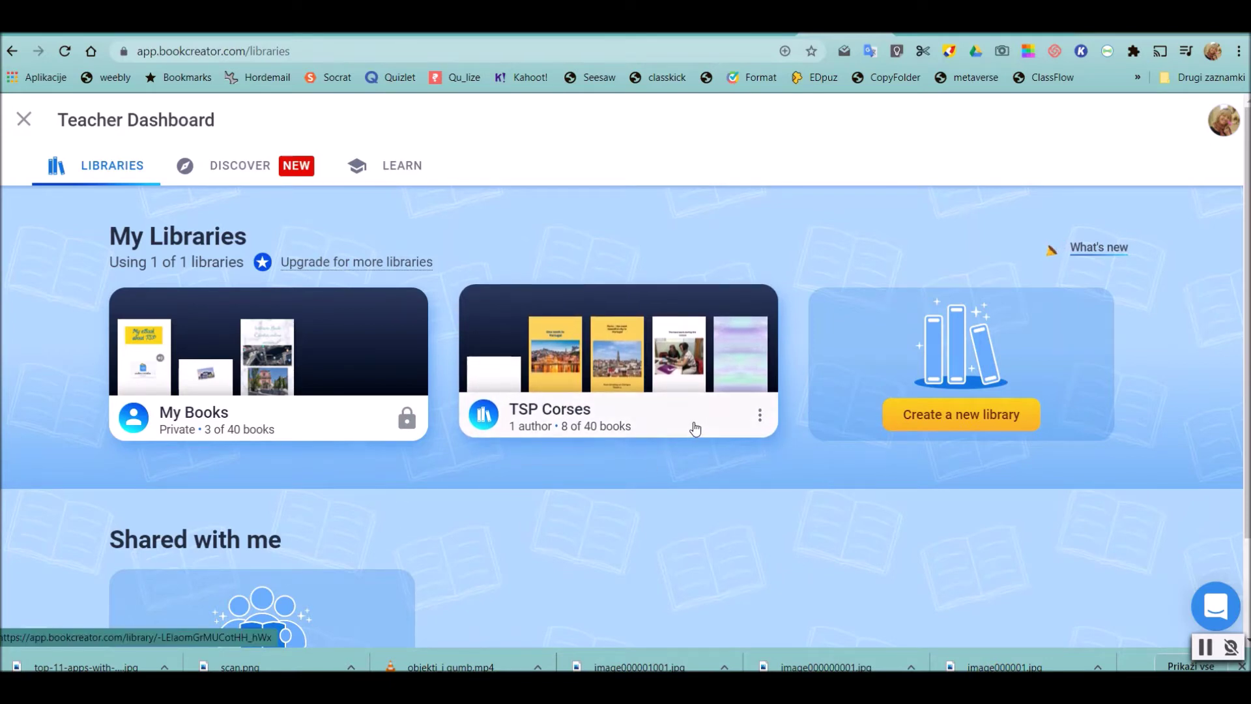
# Open the TSP Corses library and create a new book in the Portrait 2:3 shape.
pyautogui.click(681, 424)
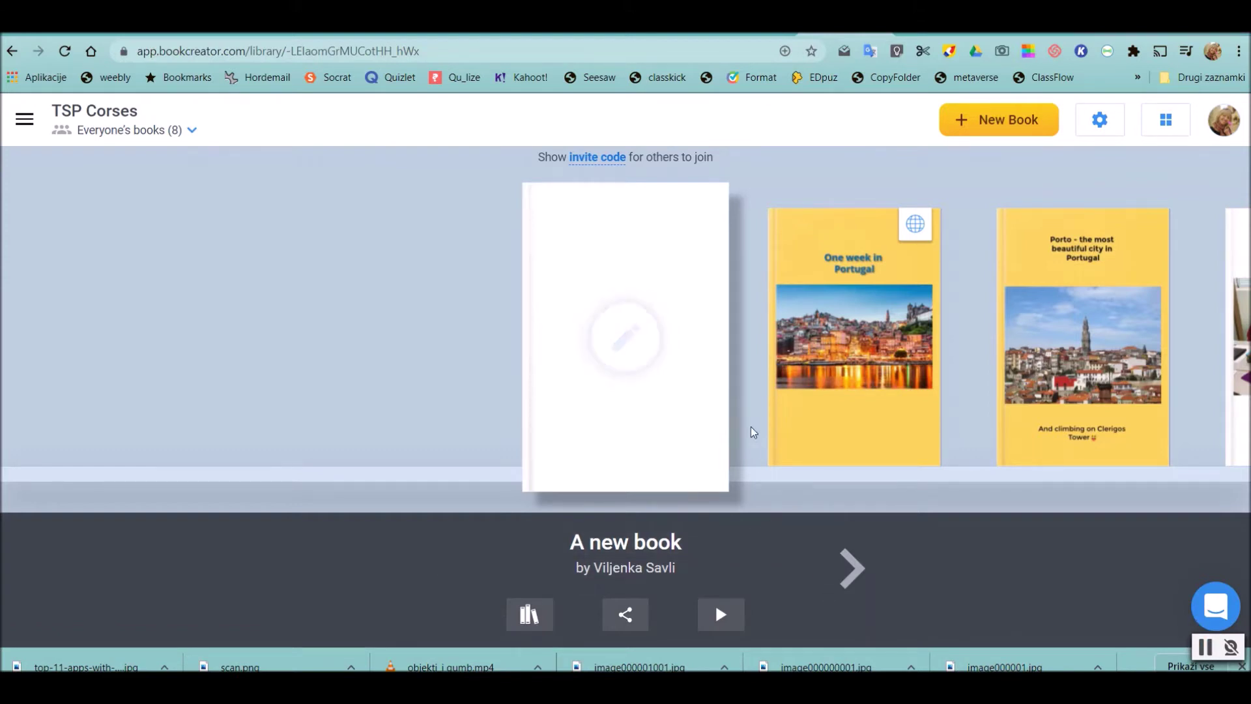
pyautogui.moveTo(556, 327)
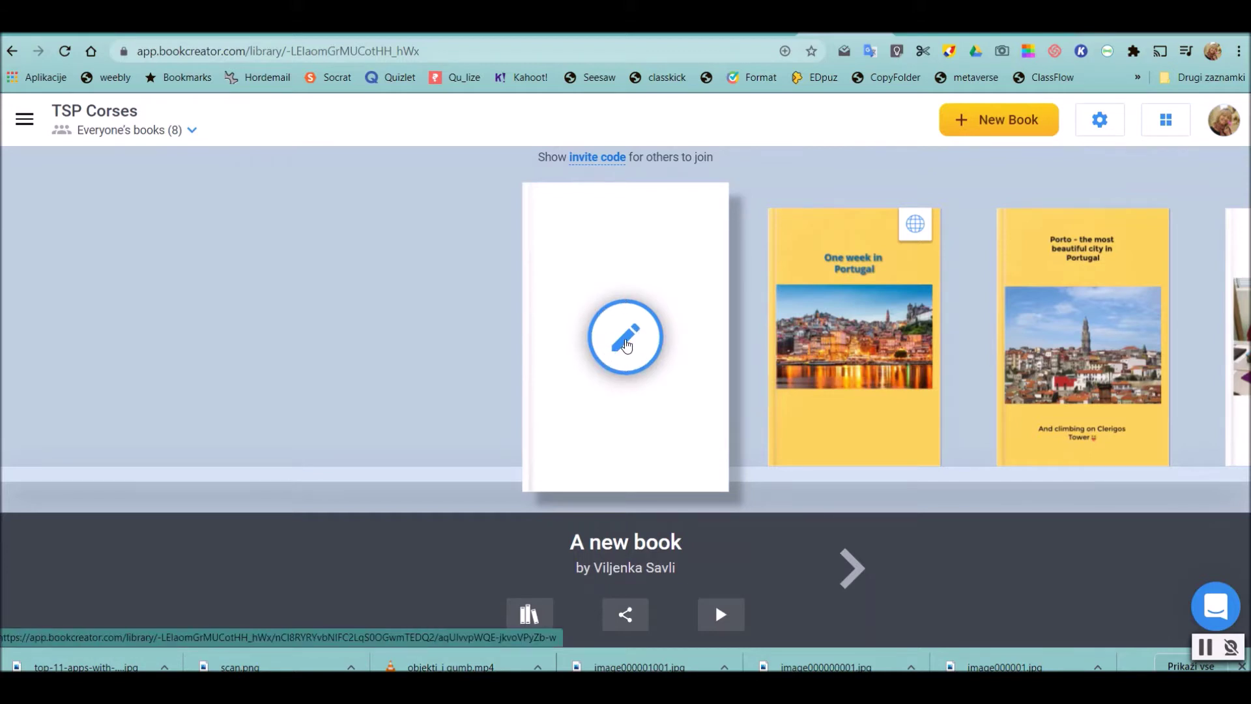
pyautogui.click(625, 343)
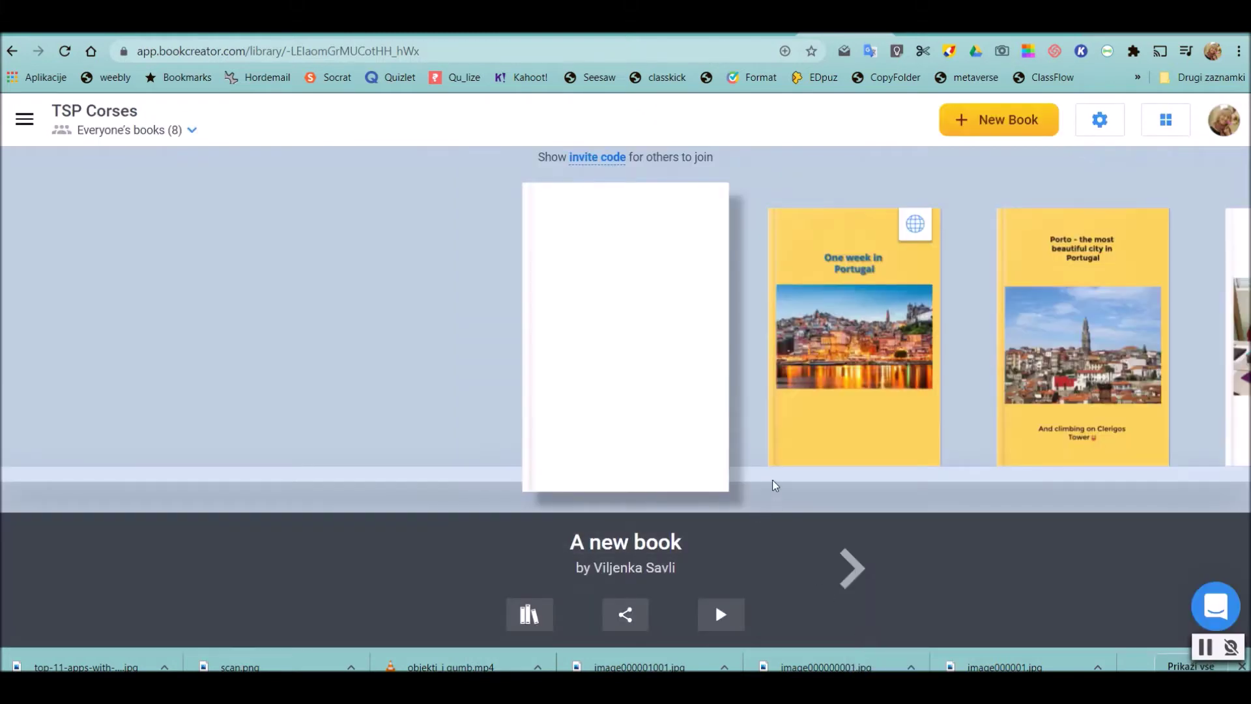
pyautogui.moveTo(693, 415)
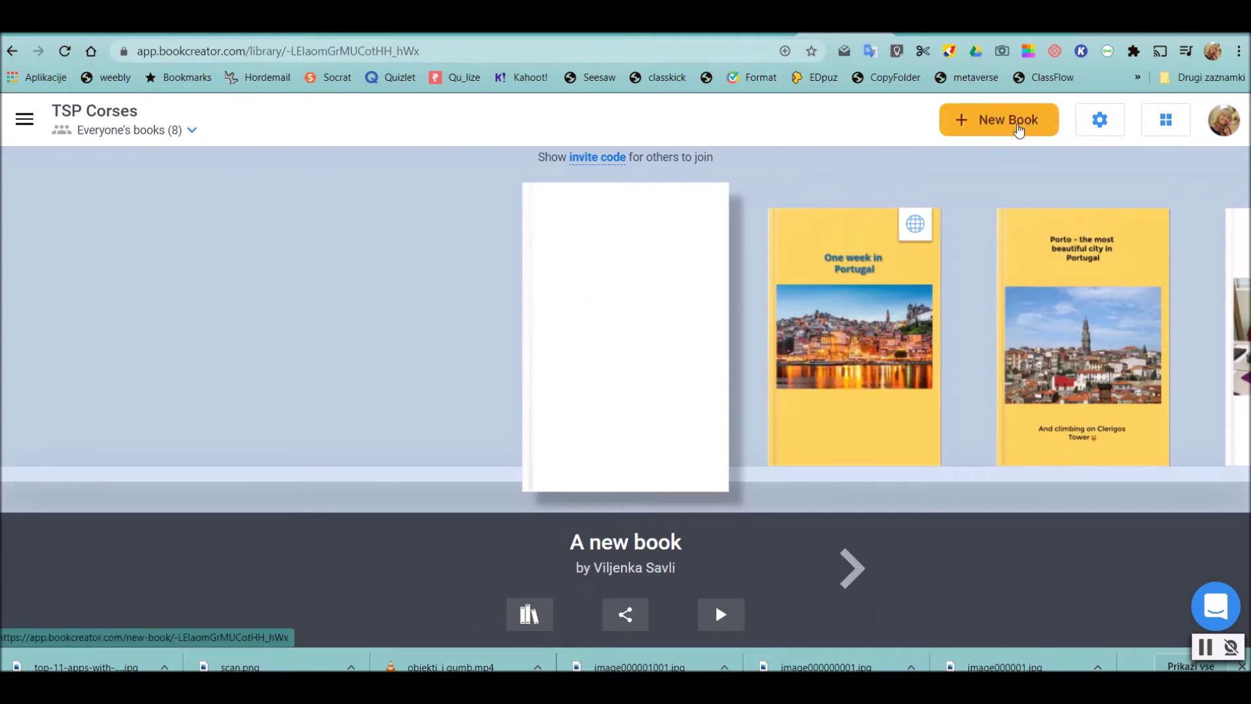
pyautogui.click(1007, 122)
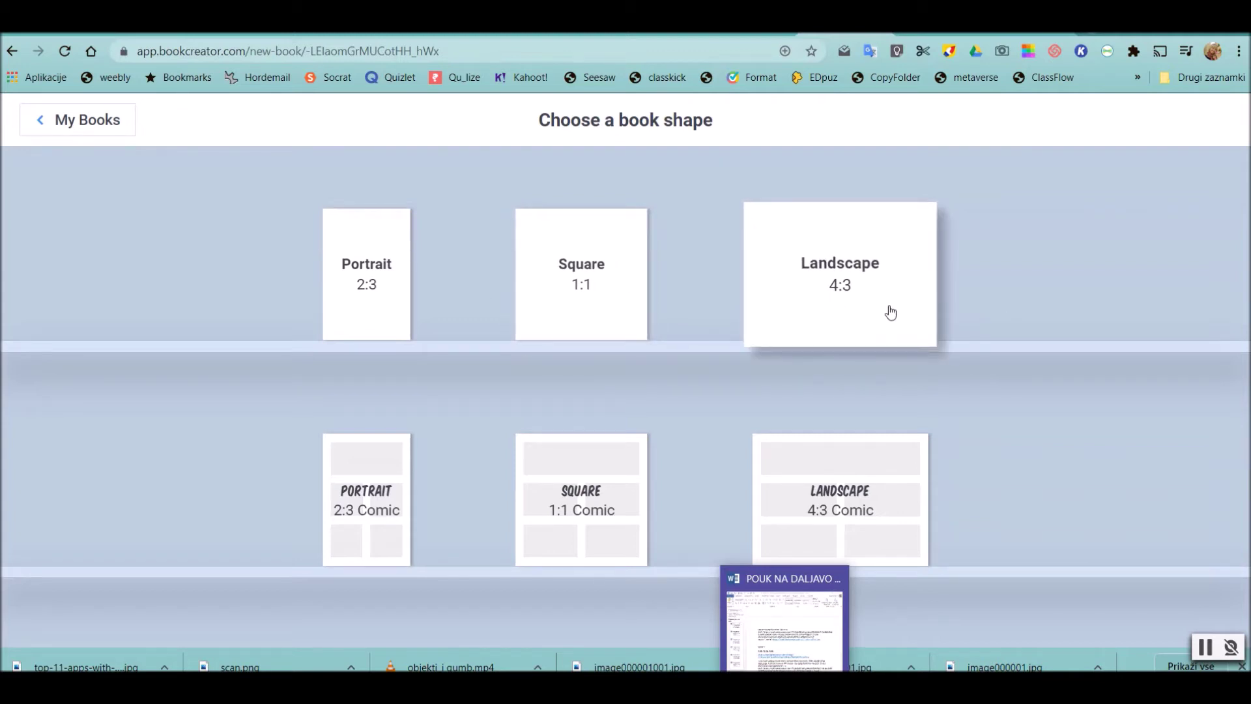
pyautogui.click(375, 298)
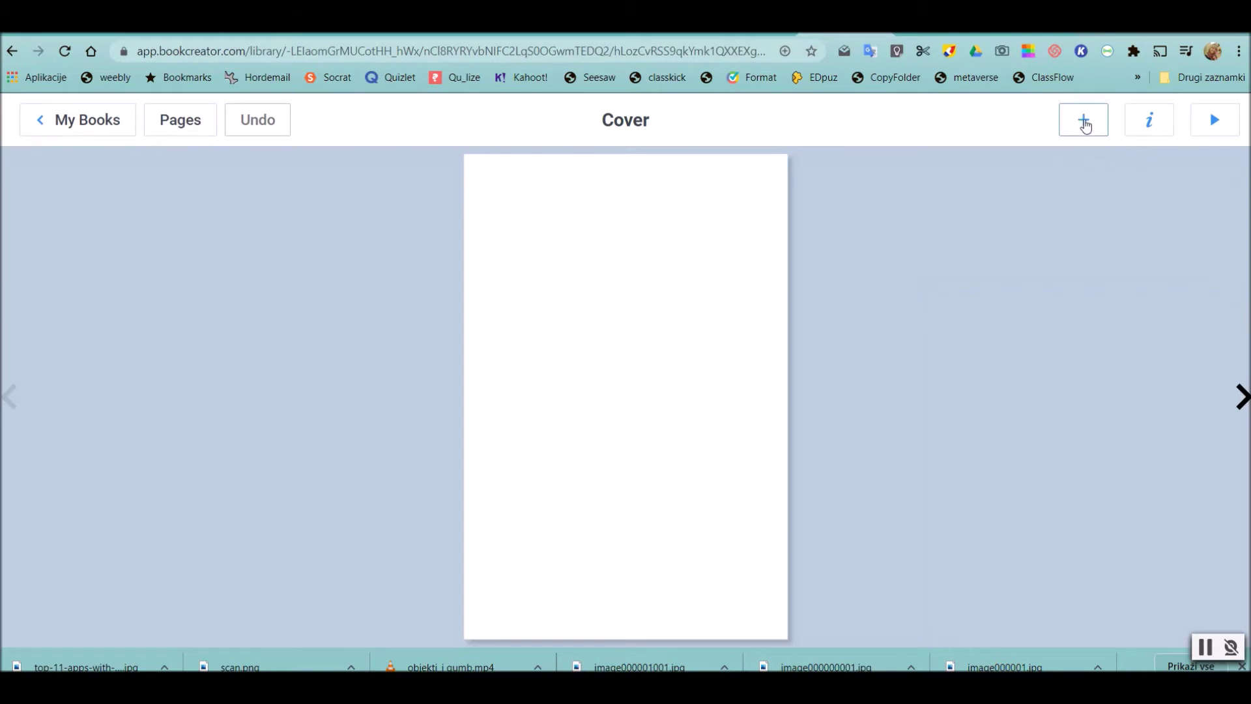
# Import the image file top-11-apps-with-book-creator-2.jpg onto the cover and move it slightly below the page's centre.
pyautogui.click(1085, 124)
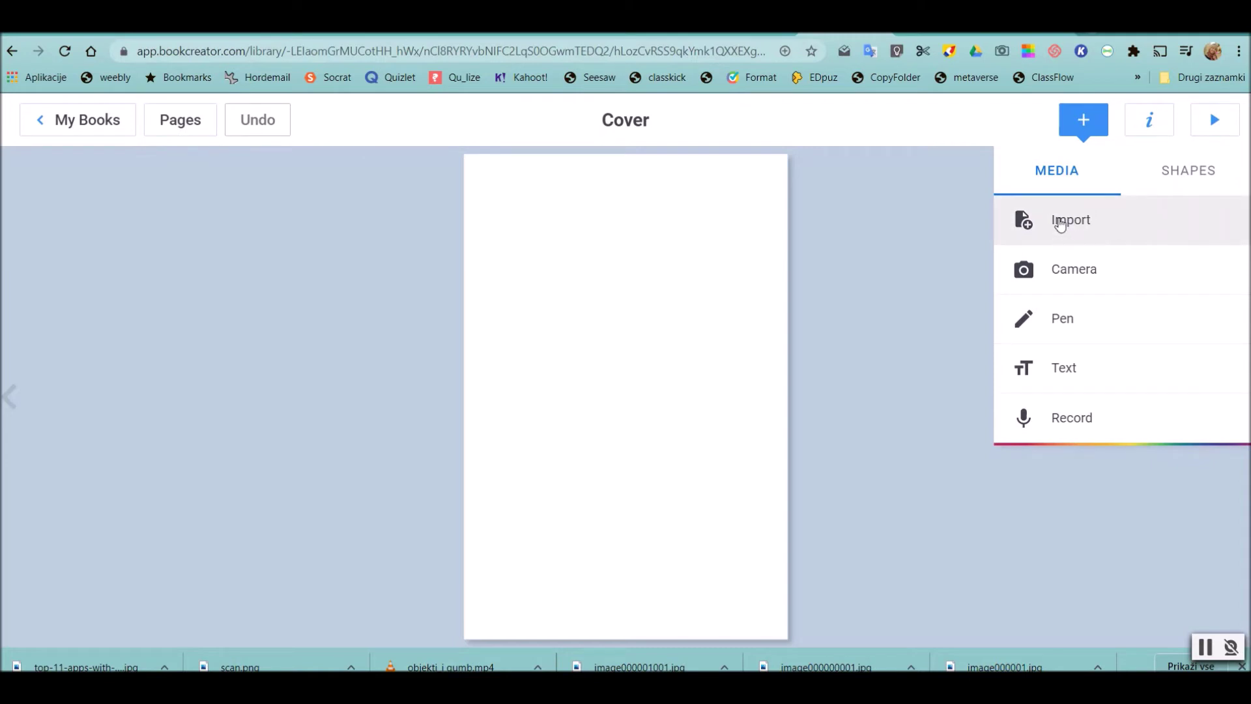
pyautogui.click(1063, 226)
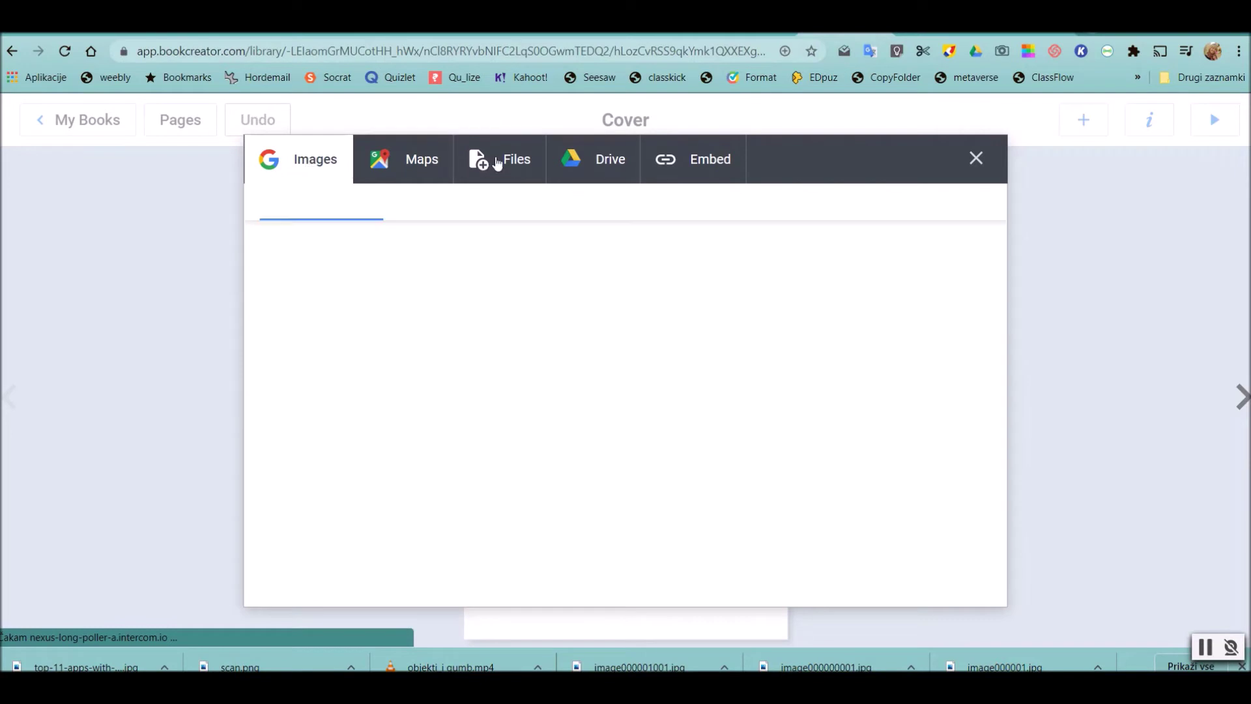
pyautogui.click(502, 160)
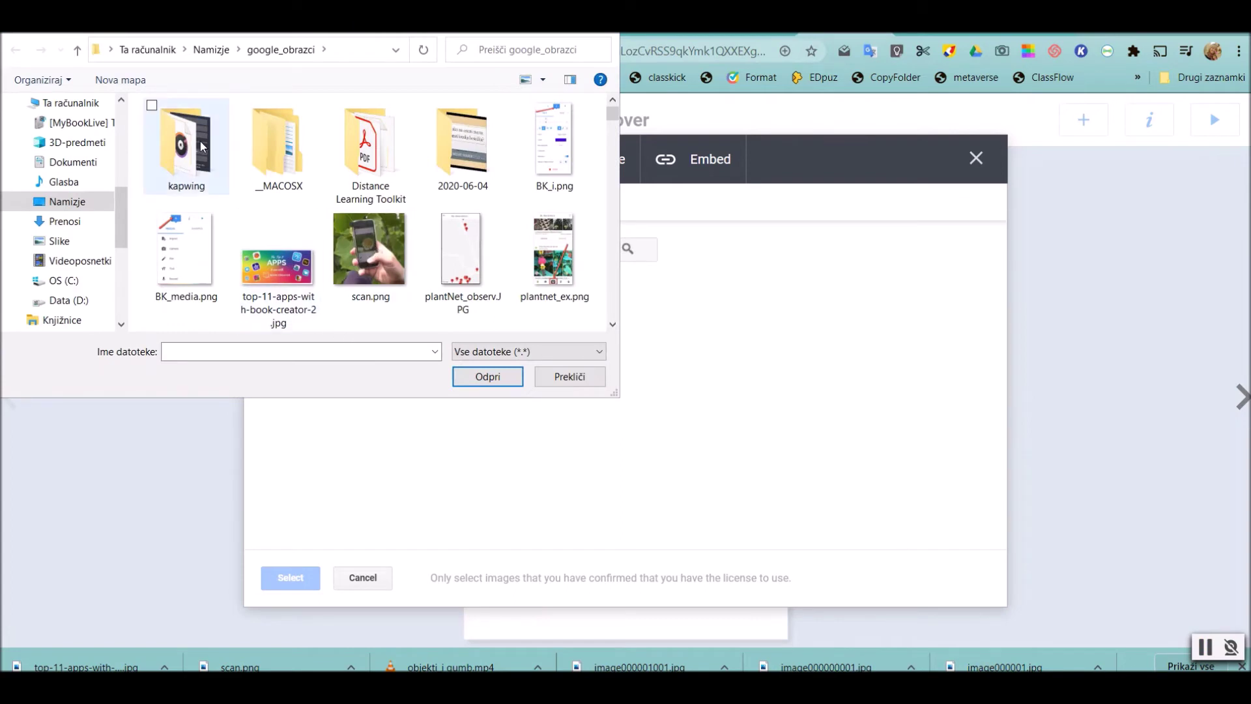
pyautogui.click(277, 269)
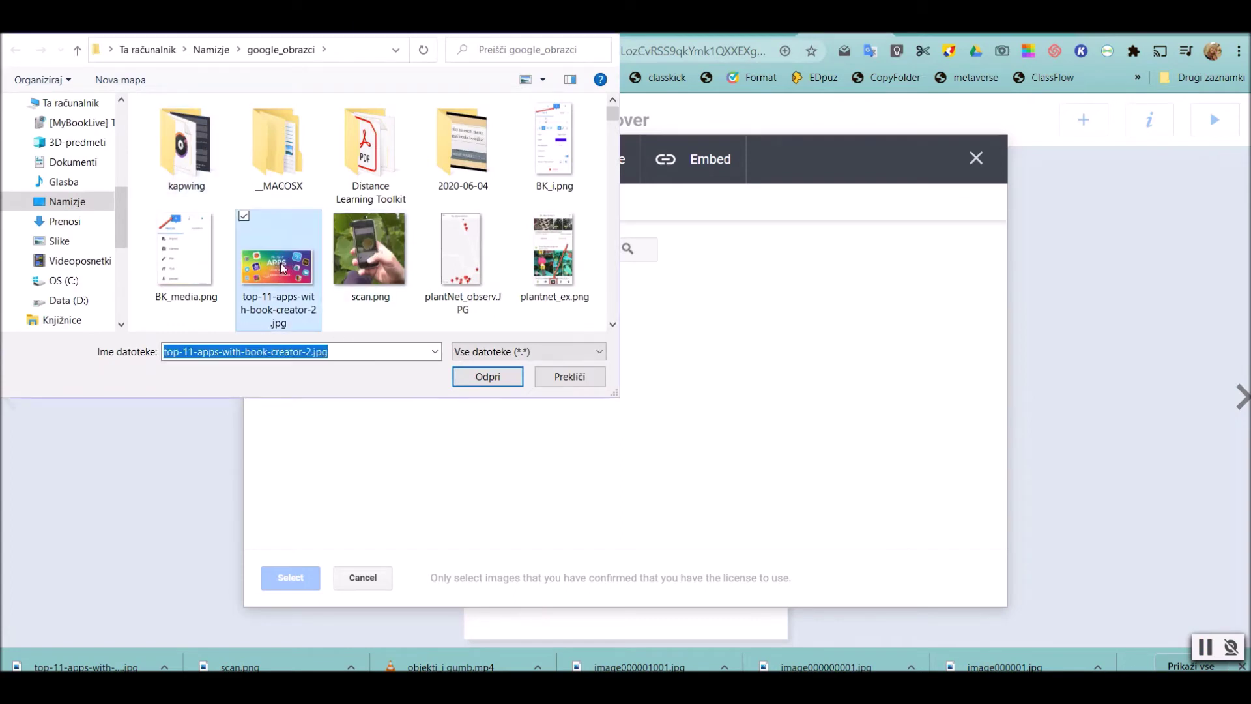
pyautogui.click(486, 378)
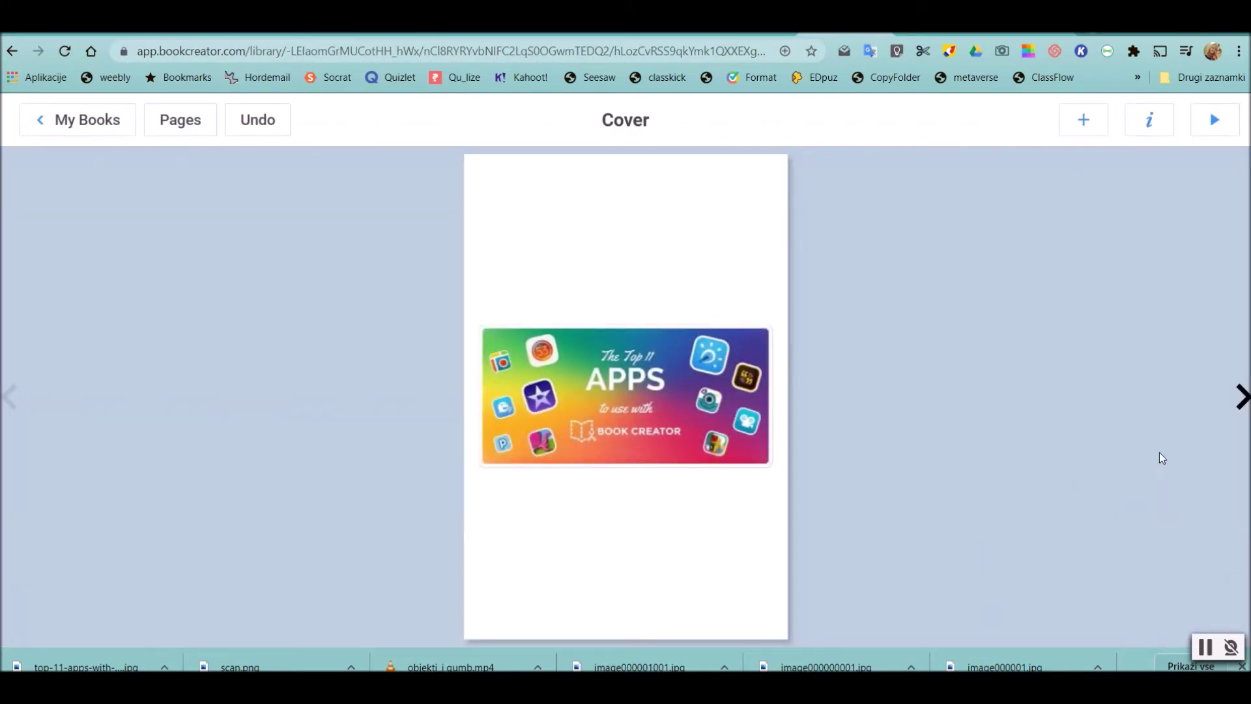
pyautogui.moveTo(634, 386); pyautogui.dragTo(633, 430)
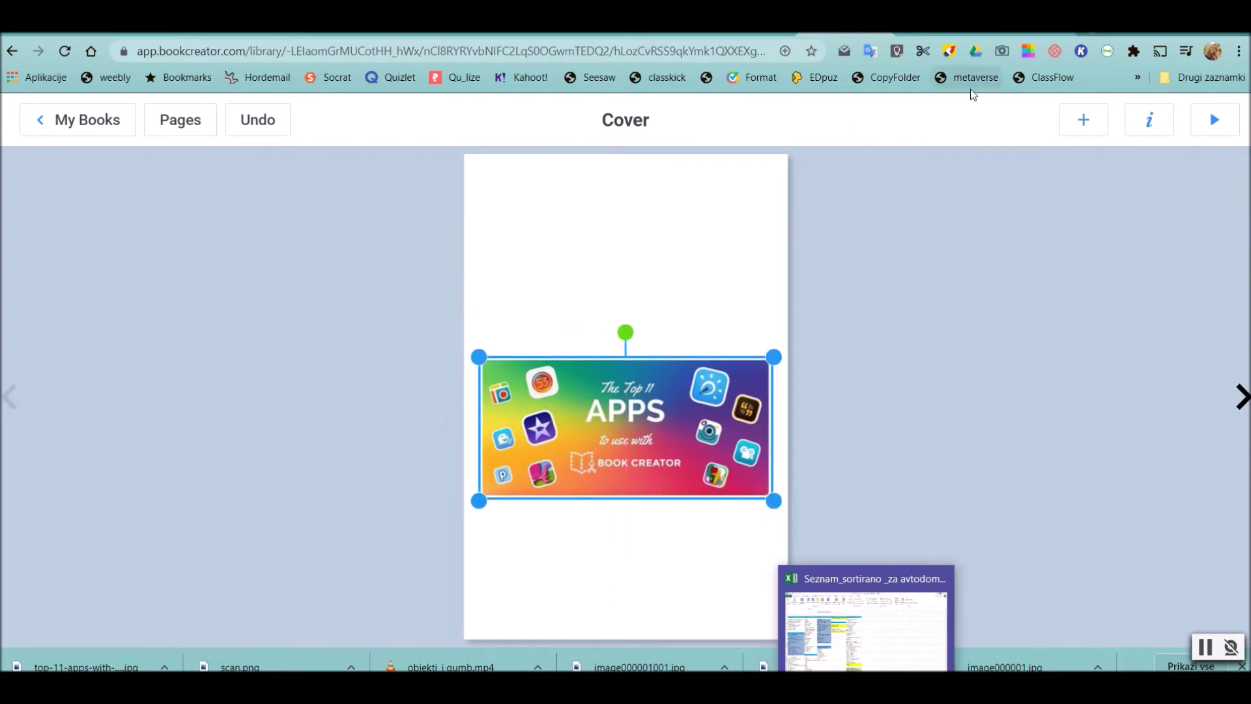
pyautogui.moveTo(620, 411); pyautogui.dragTo(619, 412)
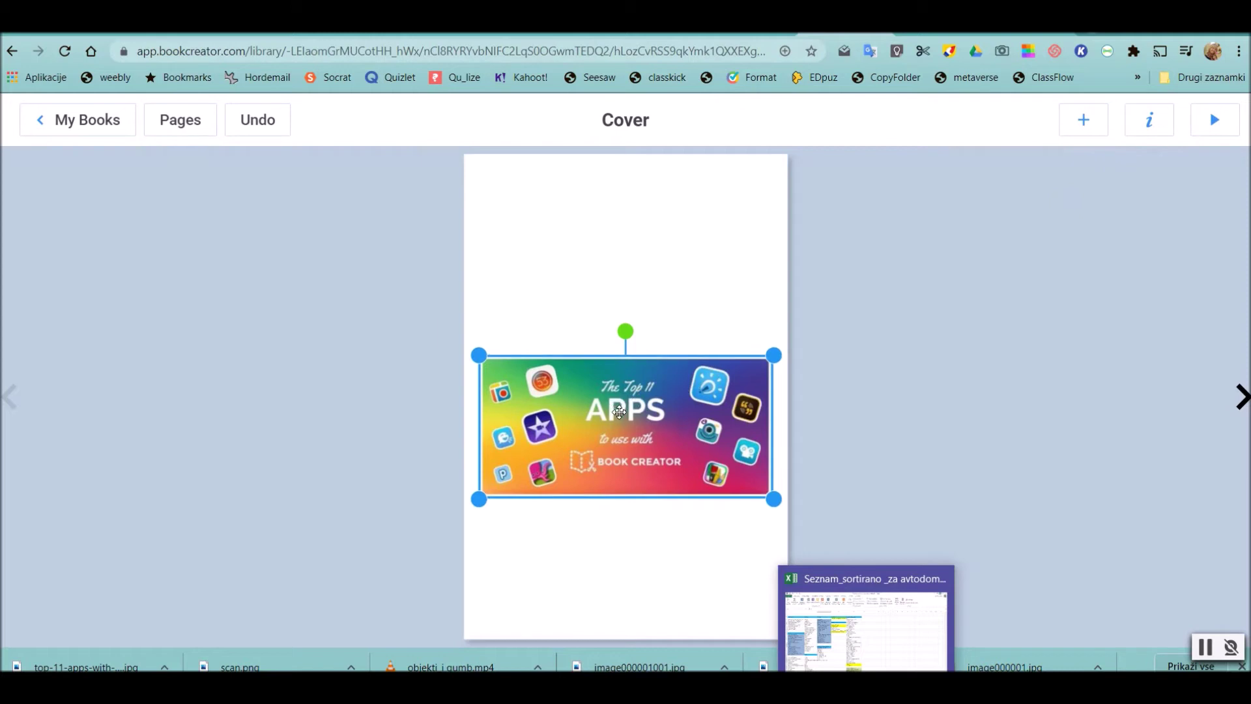
# Give the cover image the alternative text "appi za sistem".
pyautogui.click(1147, 123)
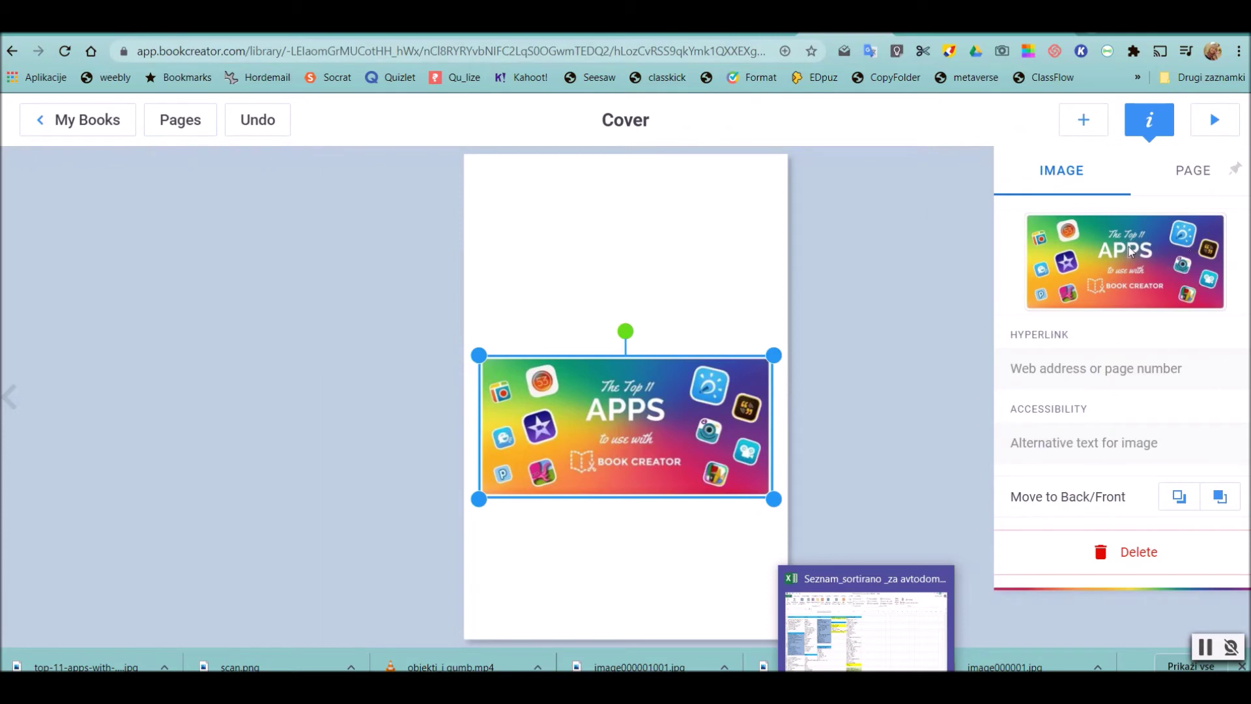
pyautogui.click(1027, 338)
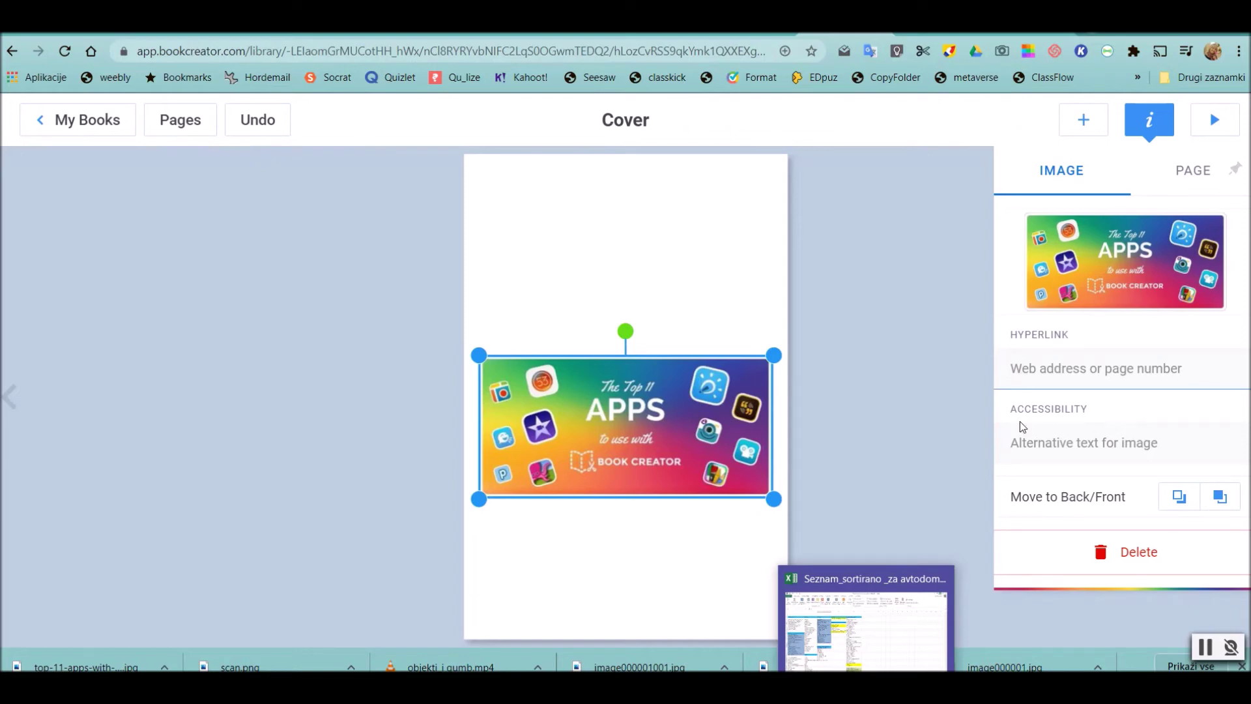
pyautogui.click(1004, 452)
pyautogui.write('a')
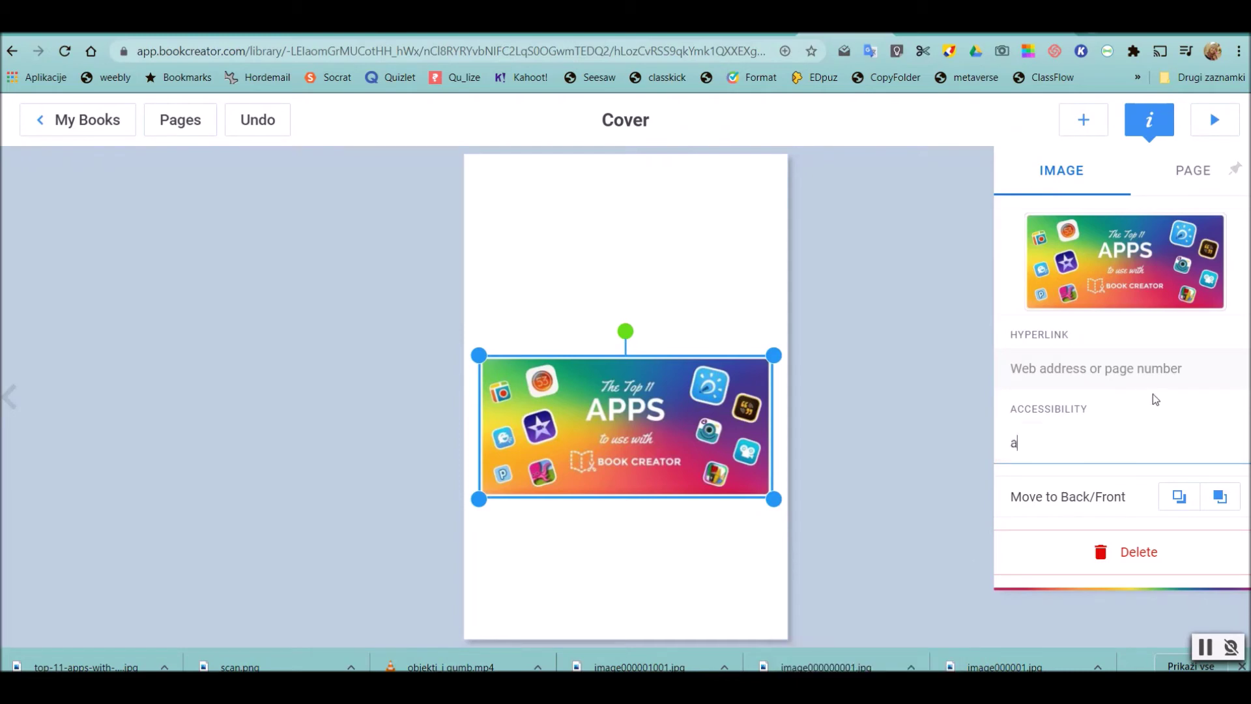
pyautogui.write('ppi za sistem')
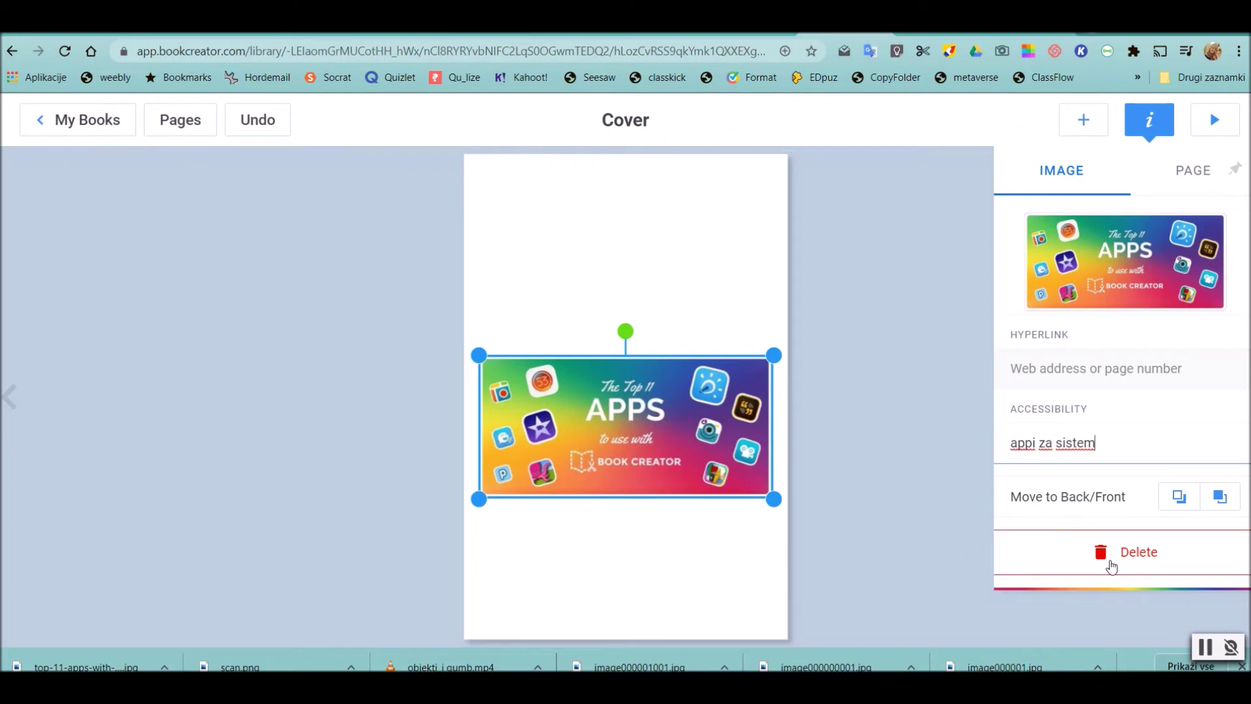
pyautogui.click(622, 236)
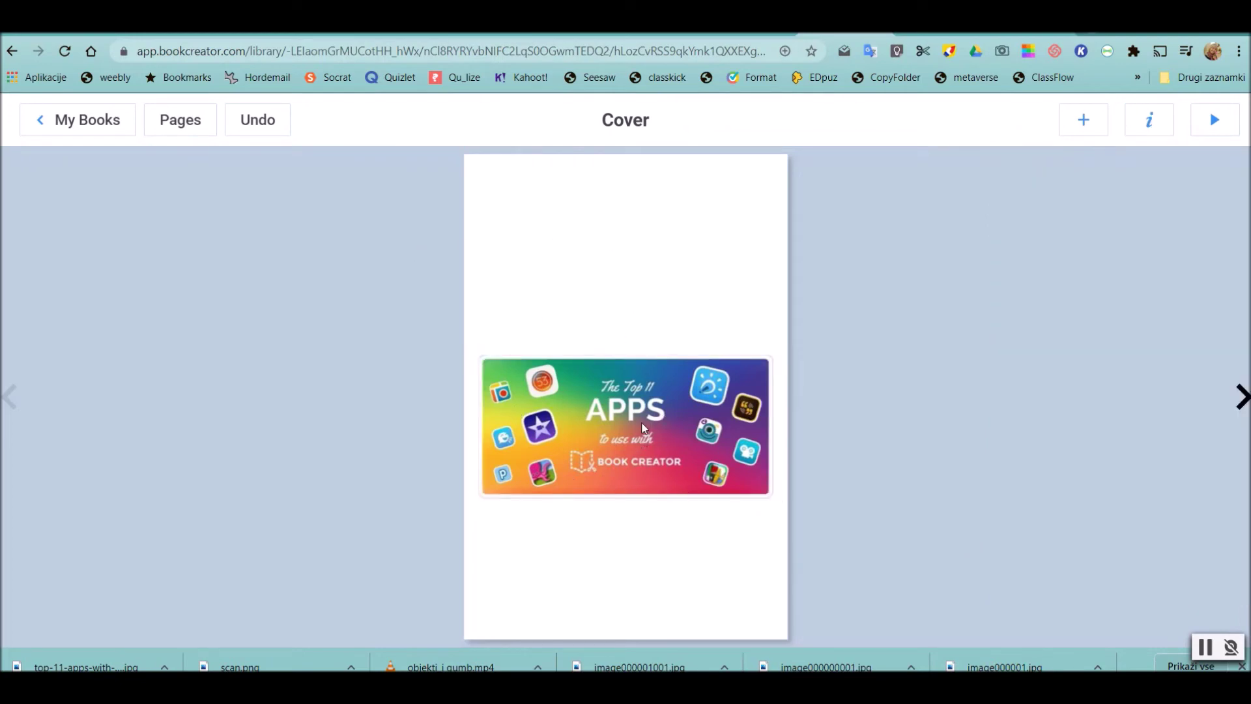
# Start a new text item on the cover.
pyautogui.click(1084, 121)
pyautogui.click(1046, 366)
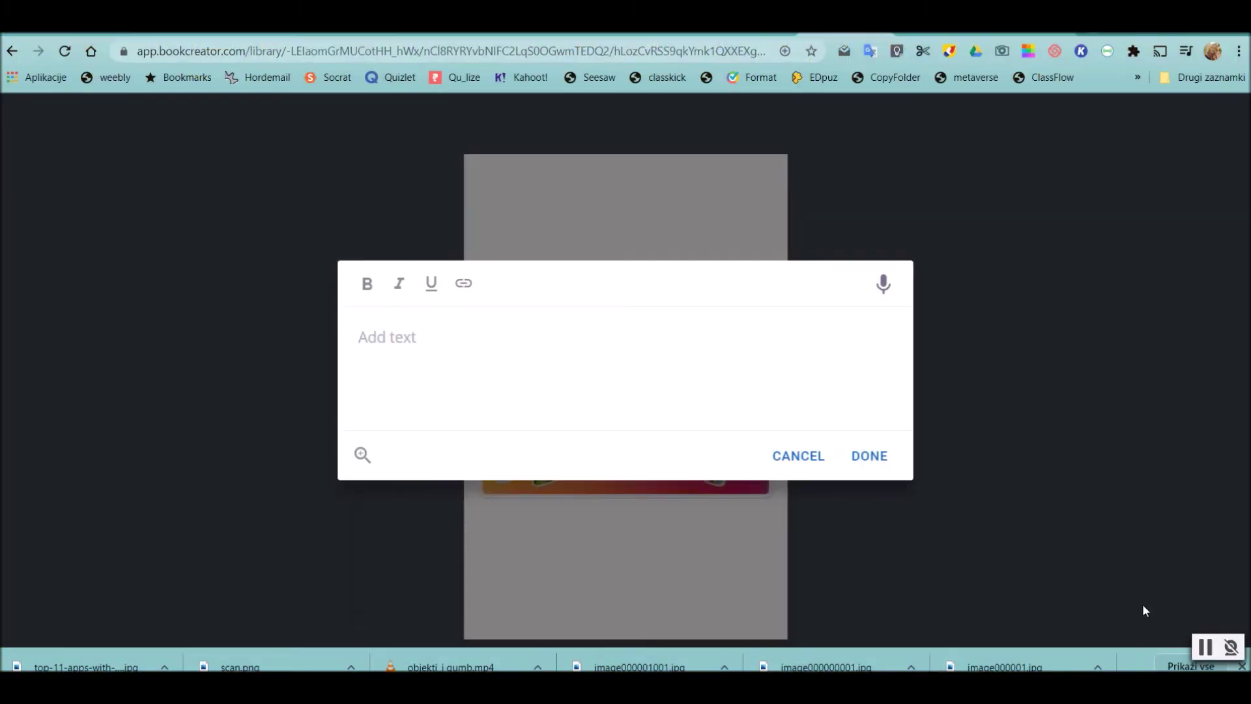
pyautogui.write('testiram orodje')
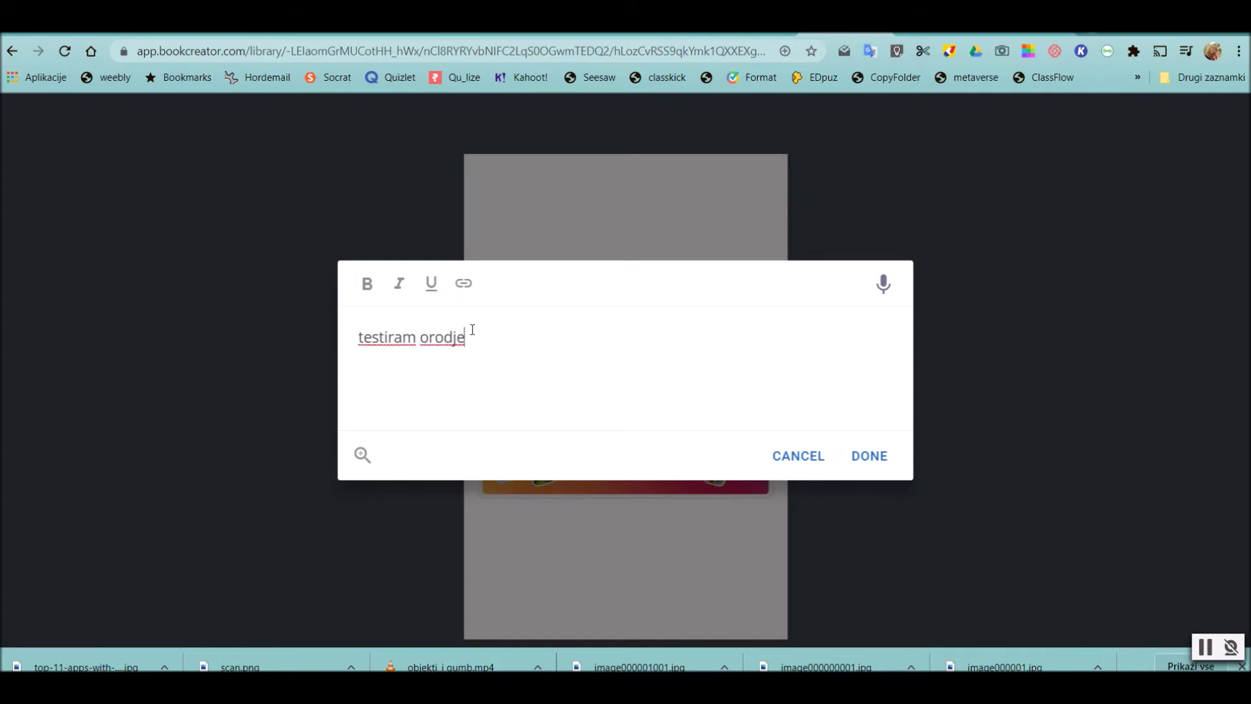
pyautogui.moveTo(473, 337); pyautogui.dragTo(343, 340)
pyautogui.click(367, 283)
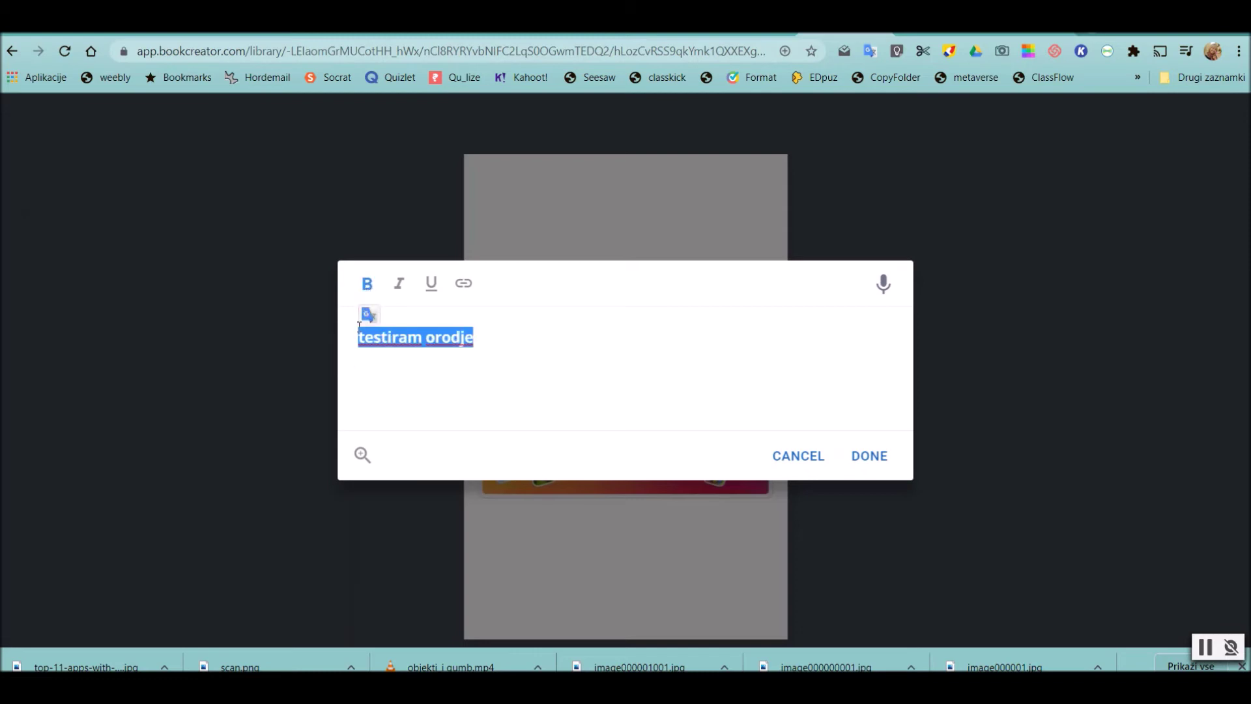
pyautogui.press('BackSpace')
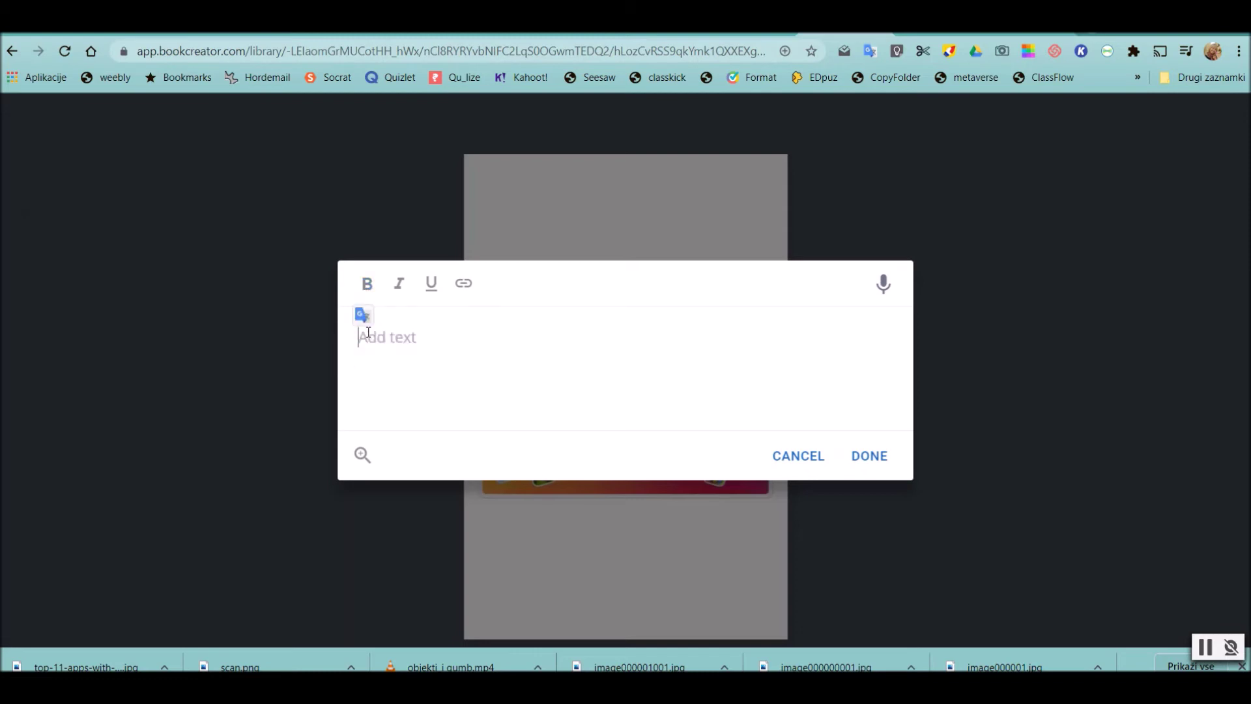
# Enter "Testiram" as the text, format it as underlined only after trying bold and italic, and place it on the cover.
pyautogui.write('Testirr')
pyautogui.write('m')
pyautogui.hotkey('ctrl', 'a')
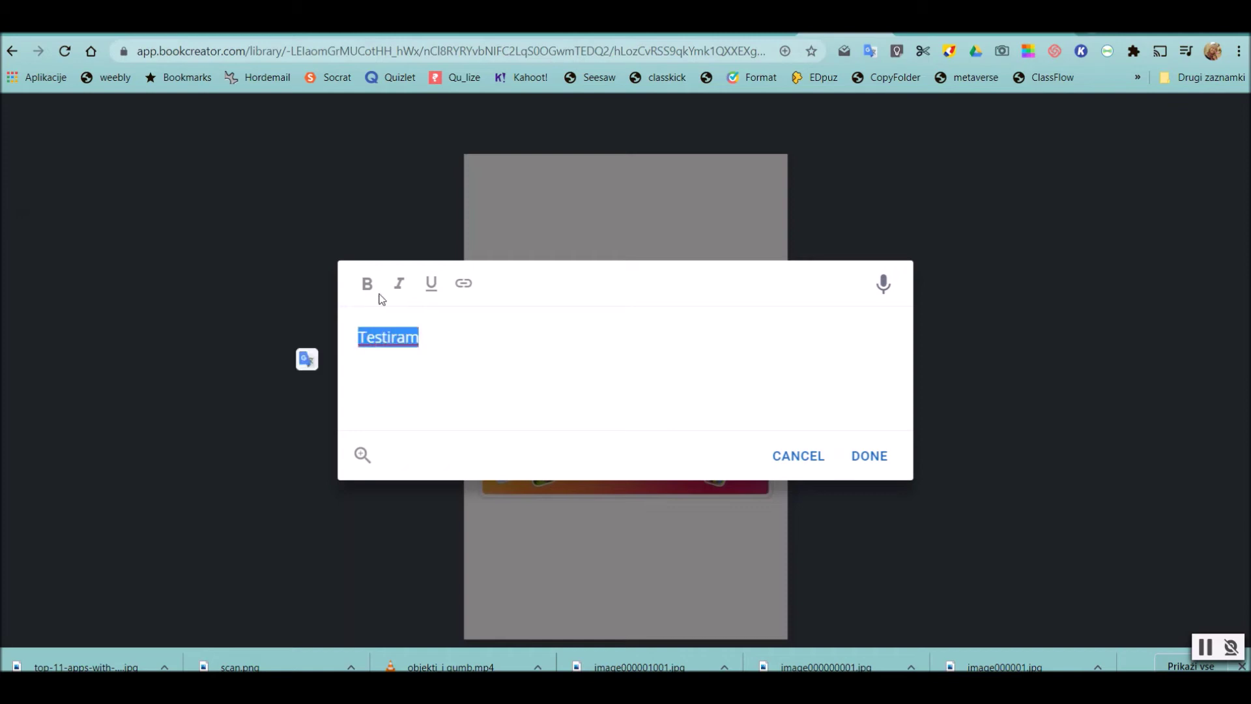
pyautogui.click(367, 284)
pyautogui.click(399, 283)
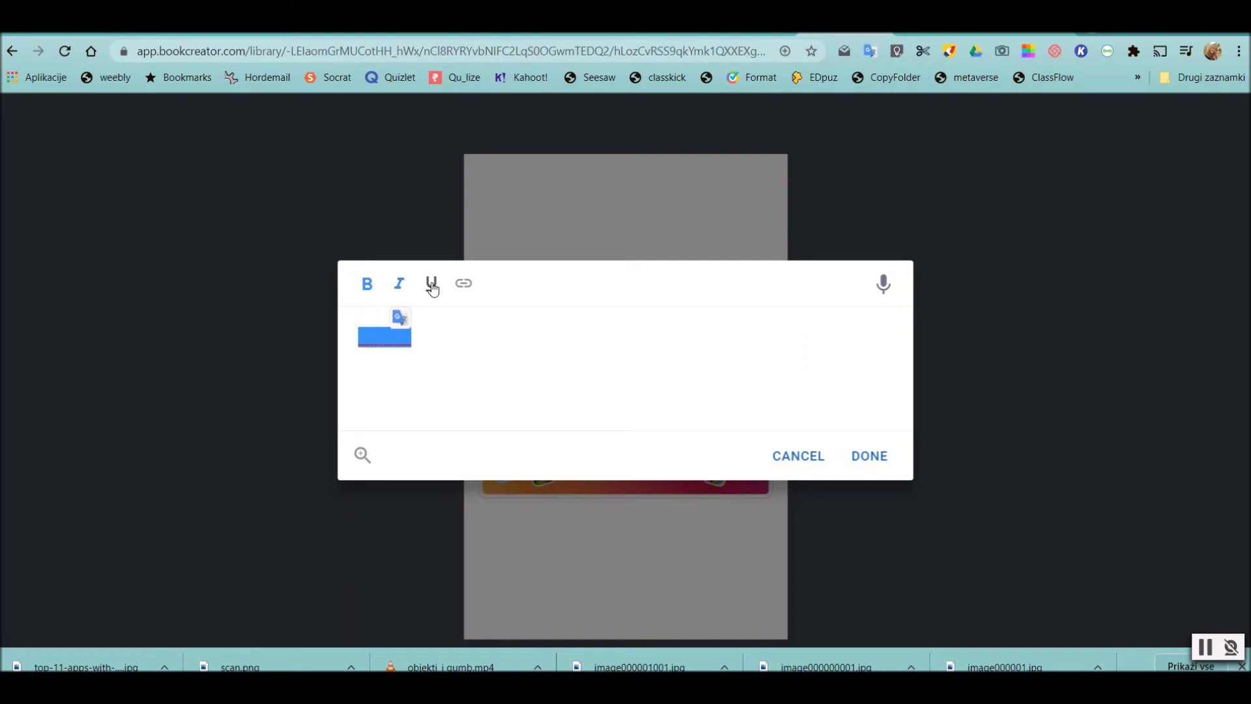
pyautogui.click(432, 285)
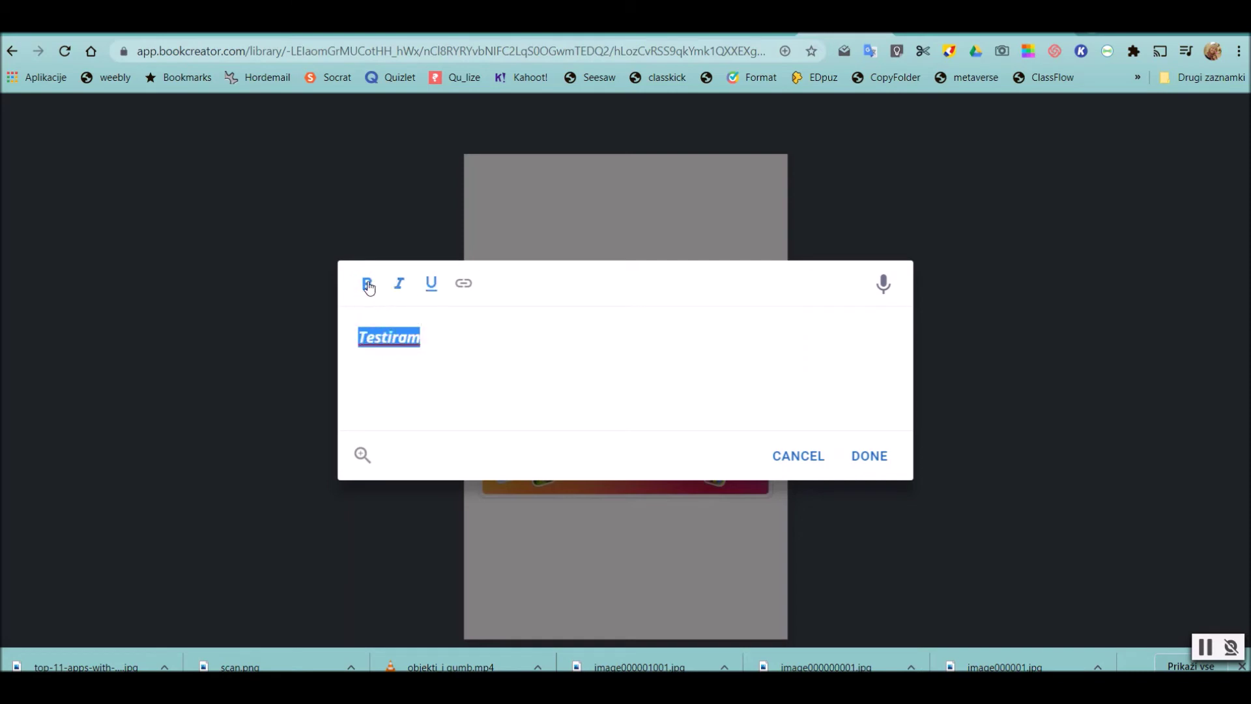
pyautogui.click(369, 286)
pyautogui.click(397, 284)
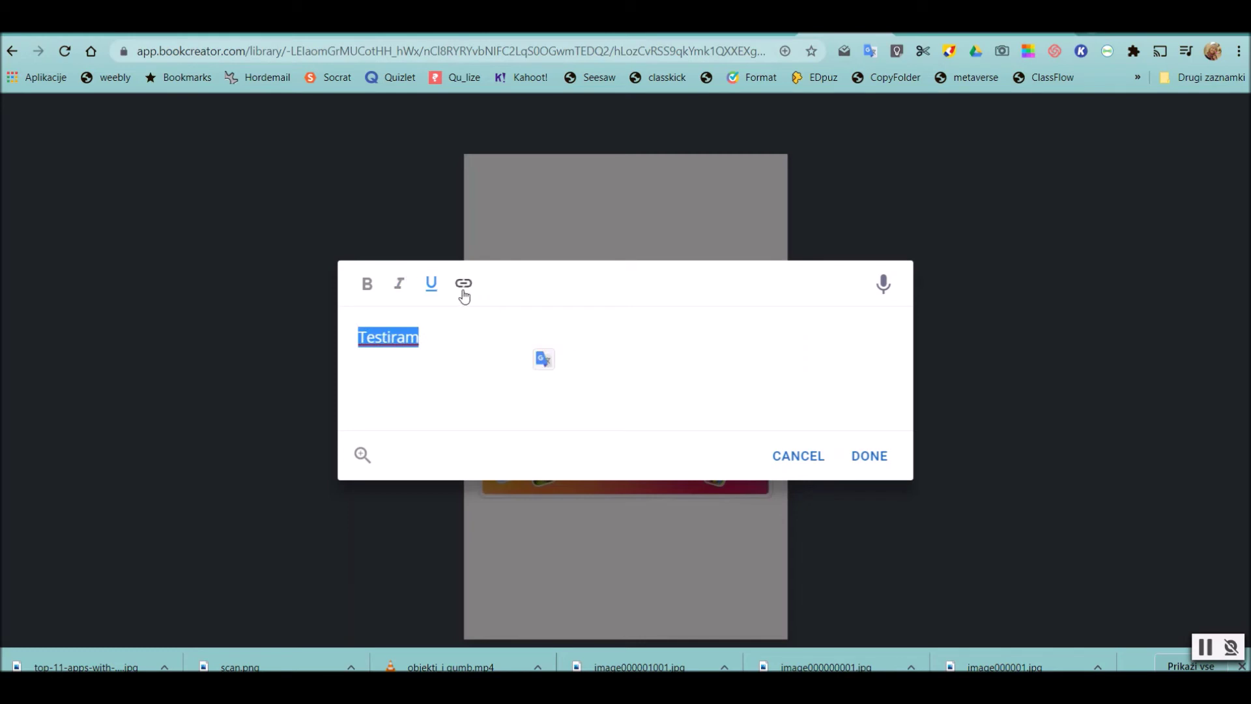
pyautogui.click(878, 458)
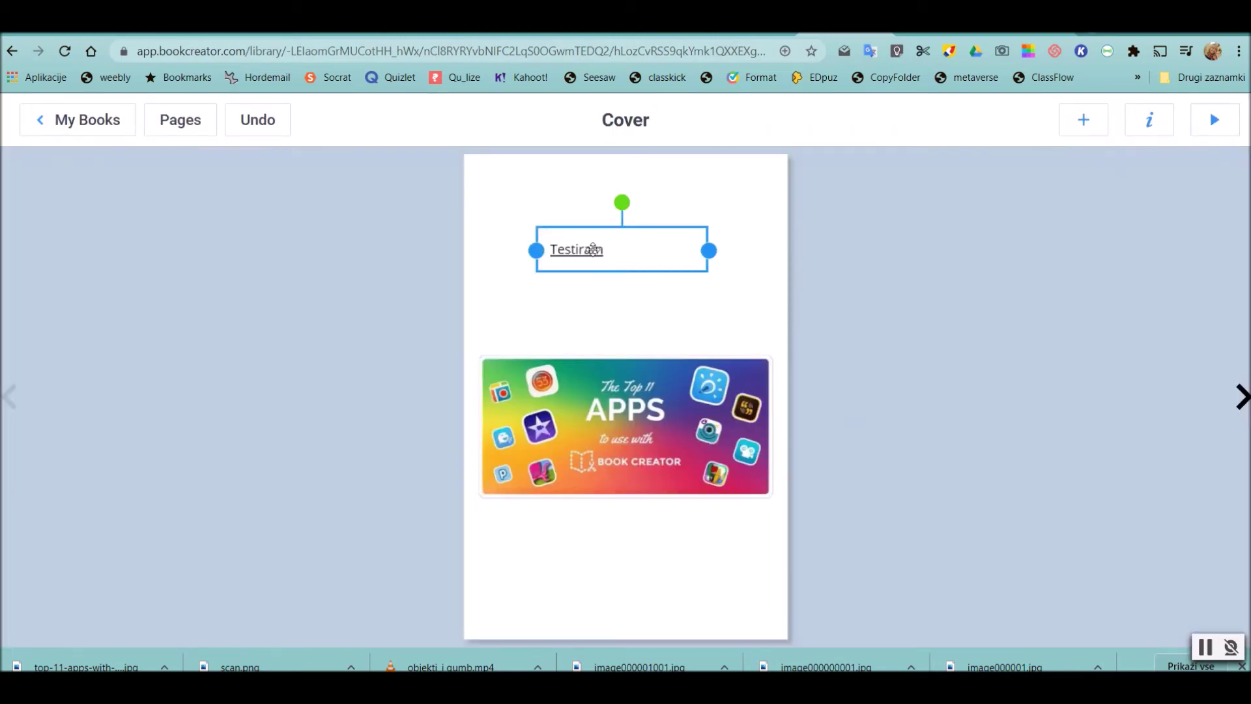
# Nudge the "Testiram" text box slightly right so it is horizontally centred on the cover, leaving its wording as is.
pyautogui.doubleClick(637, 232)
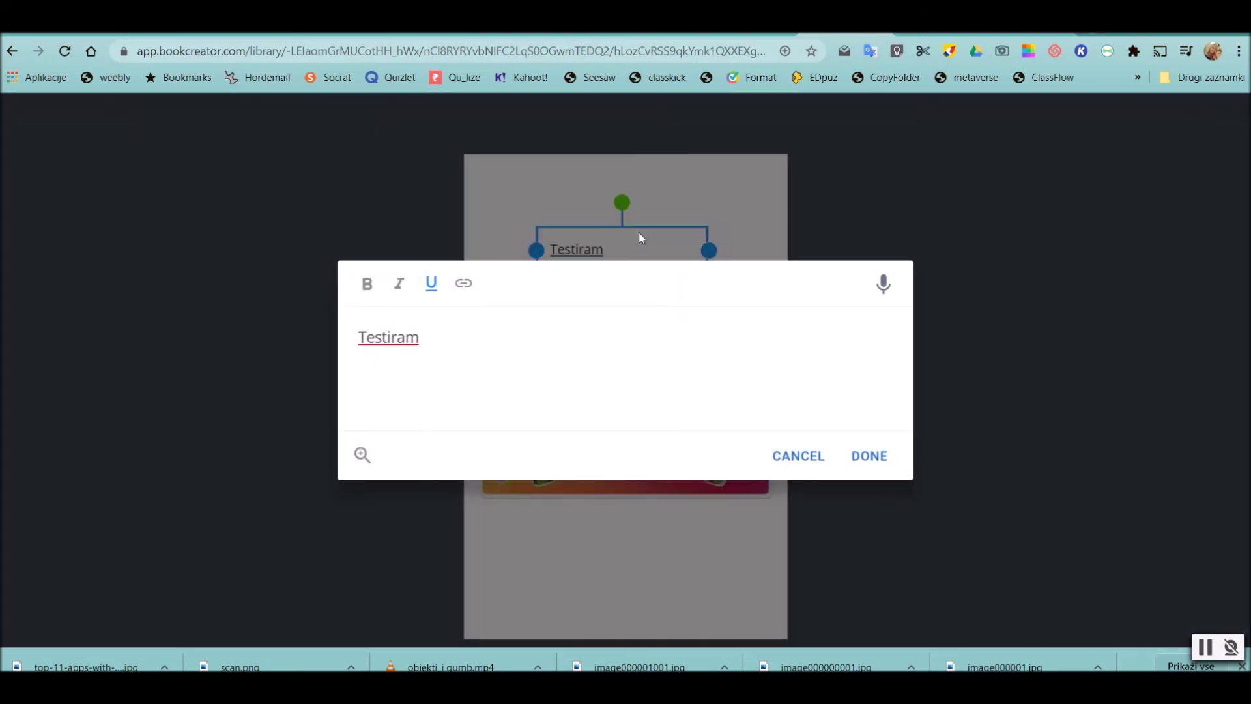
pyautogui.click(872, 456)
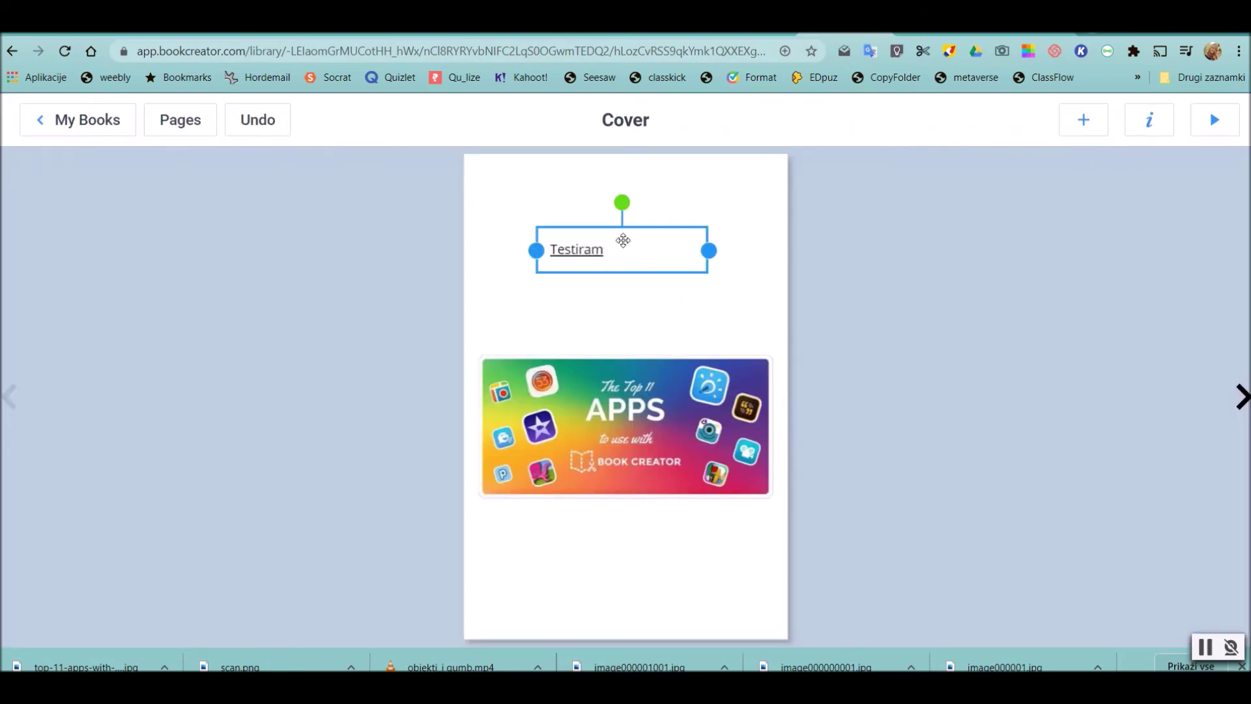
pyautogui.moveTo(655, 249); pyautogui.dragTo(659, 248)
pyautogui.doubleClick(662, 249)
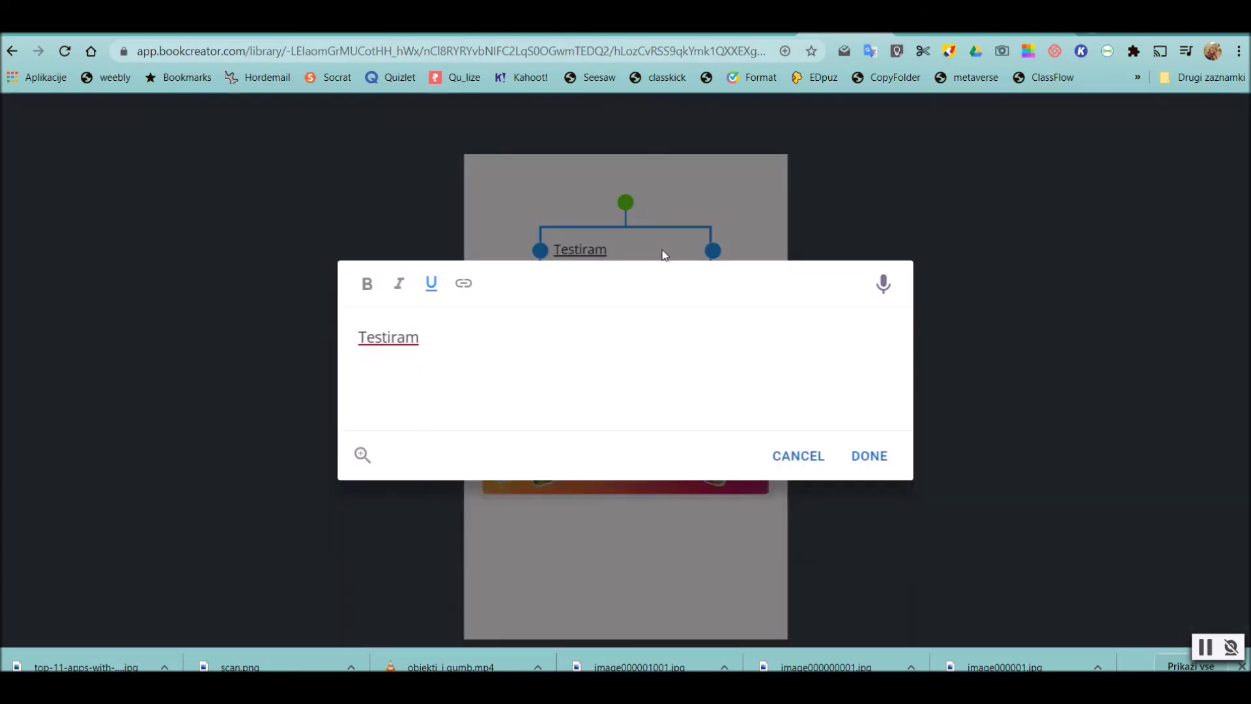
pyautogui.click(877, 457)
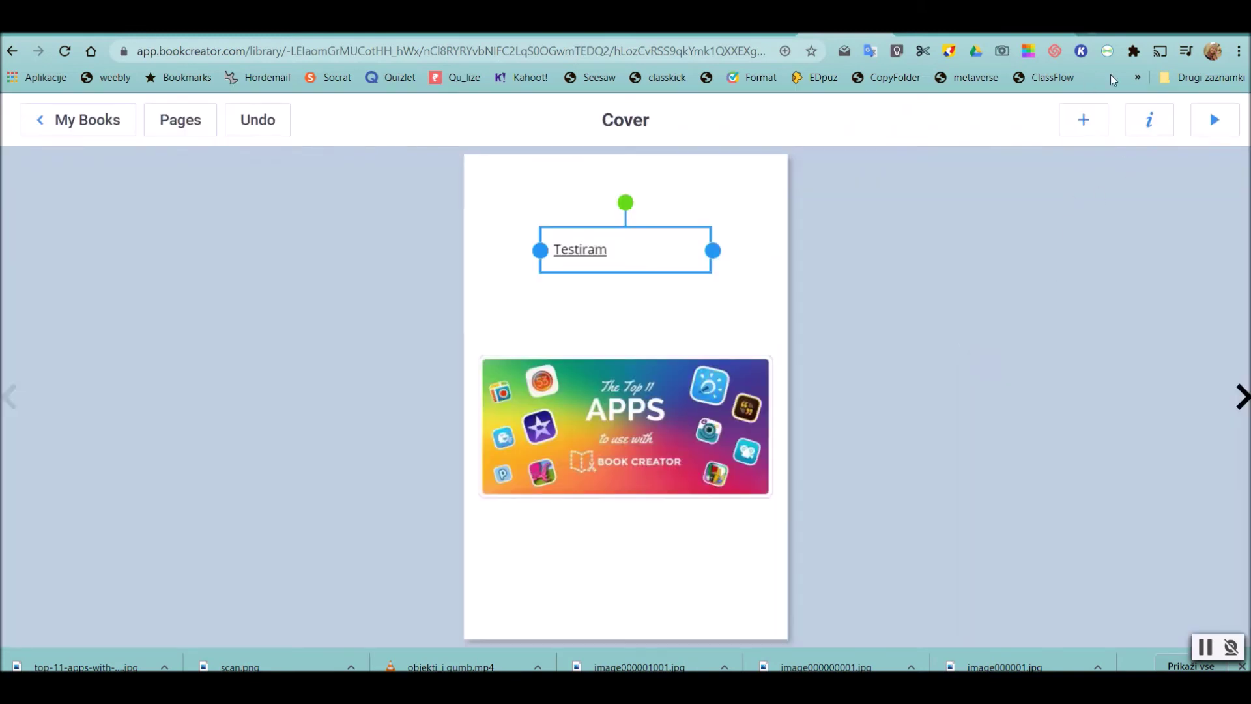
# Set the "Testiram" text size to 51 and widen its text box slightly towards the right.
pyautogui.click(1150, 127)
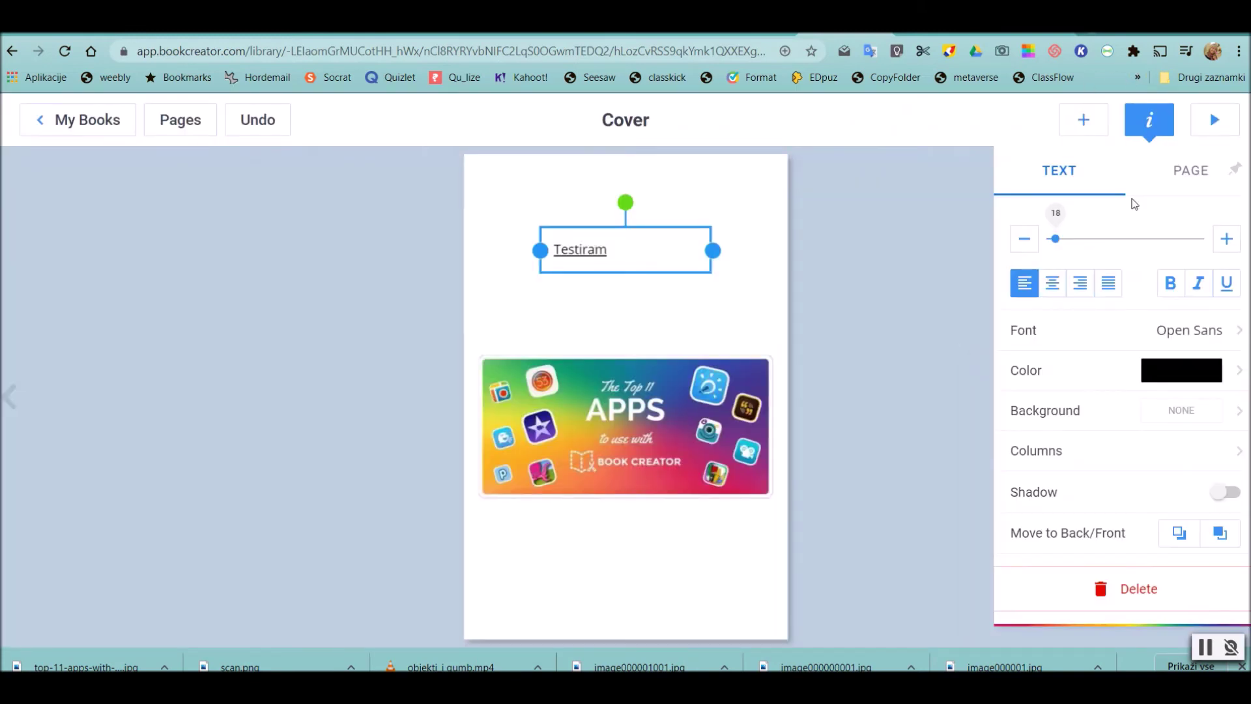
pyautogui.moveTo(1055, 239); pyautogui.dragTo(1098, 239)
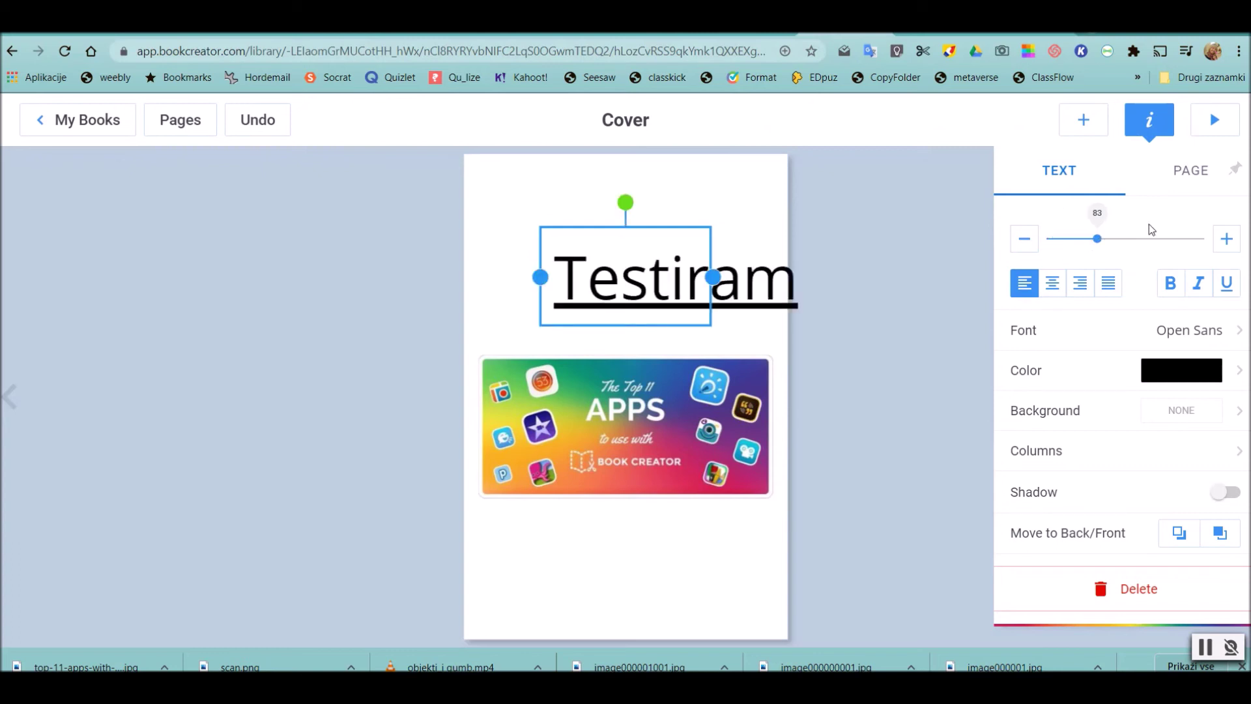
pyautogui.click(1025, 239)
pyautogui.click(1025, 239)
pyautogui.click(1025, 239)
pyautogui.click(1025, 240)
pyautogui.click(1025, 239)
pyautogui.click(1025, 239)
pyautogui.click(1025, 240)
pyautogui.moveTo(1086, 240); pyautogui.dragTo(1079, 237)
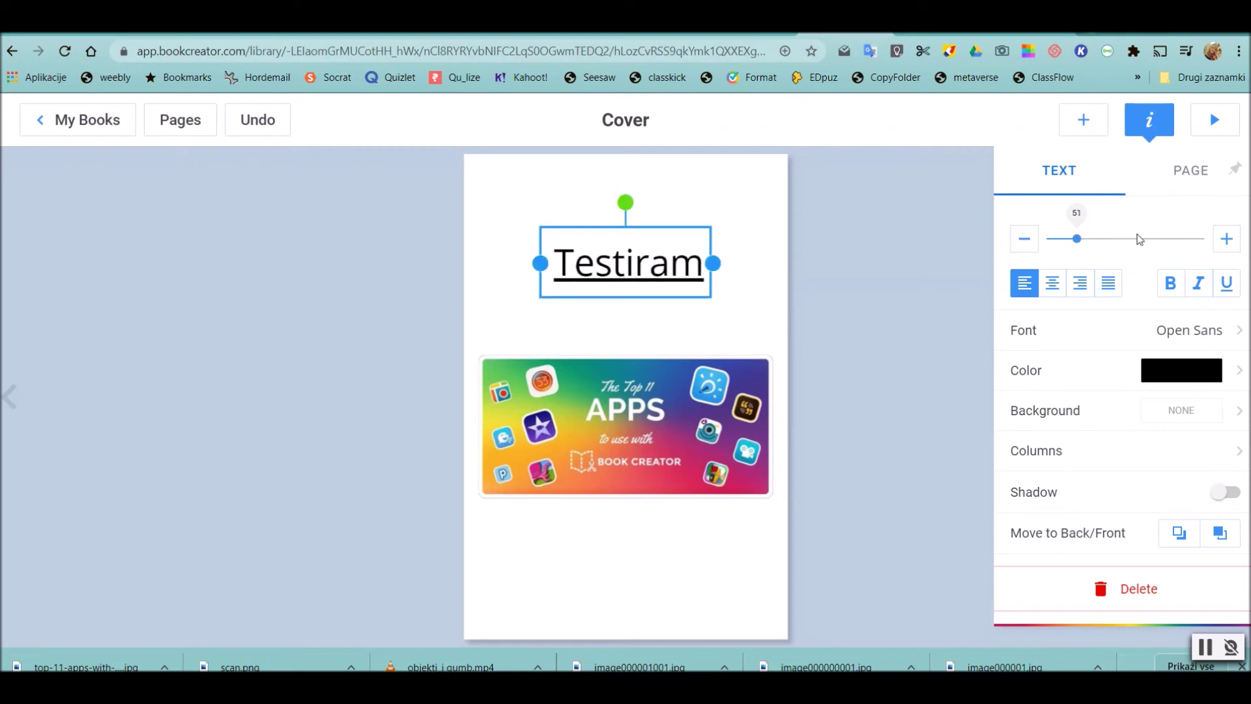
pyautogui.moveTo(713, 263); pyautogui.dragTo(730, 263)
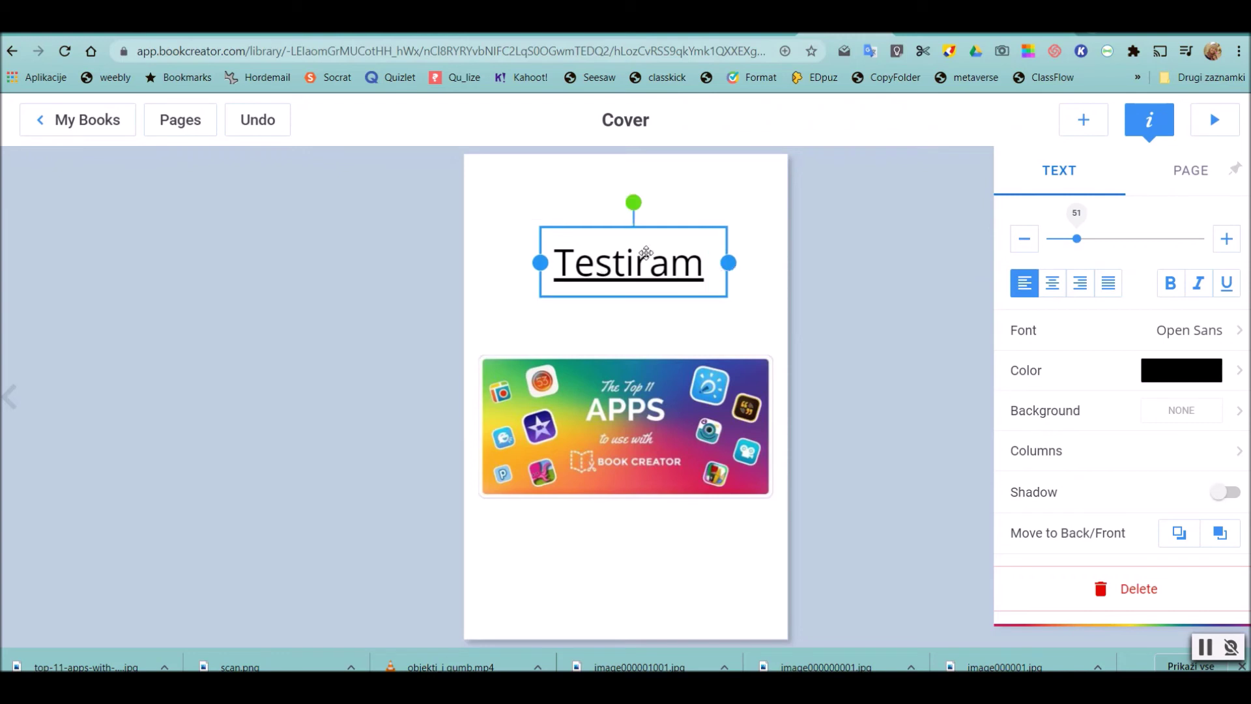
# Color the "Testiram" text green and give it a shadow, keeping it underlined.
pyautogui.click(1201, 374)
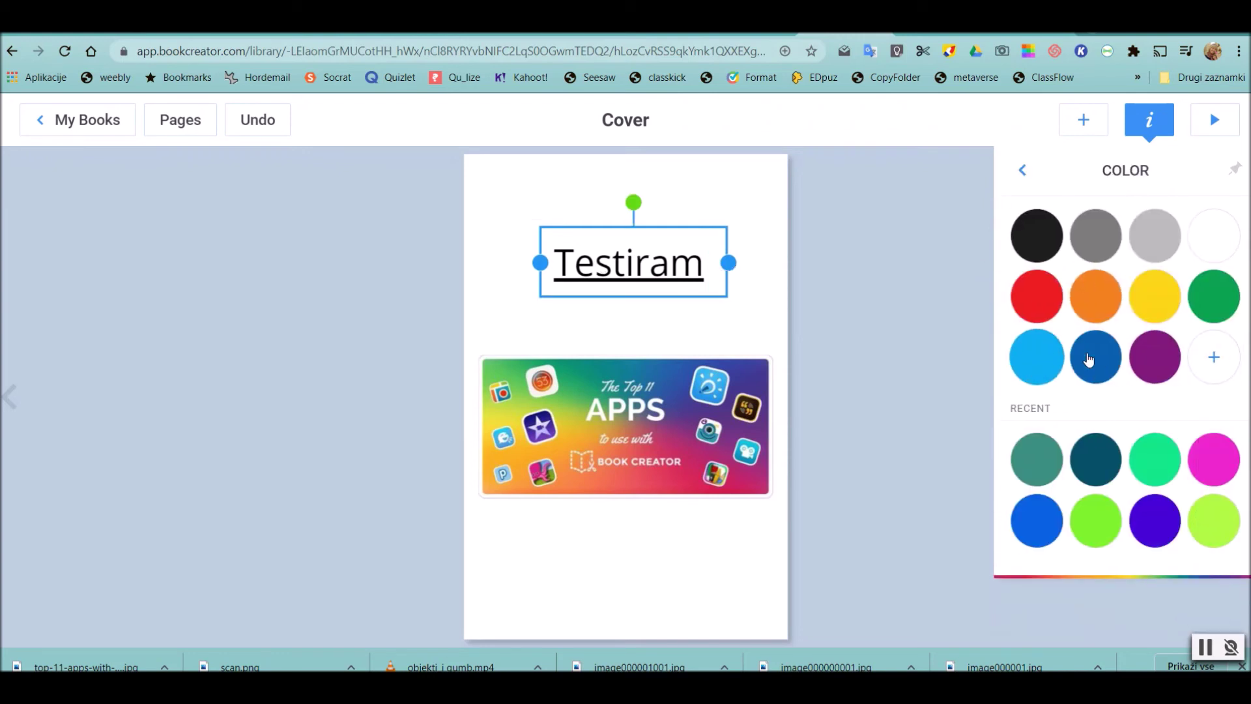
pyautogui.click(1159, 471)
pyautogui.click(1217, 304)
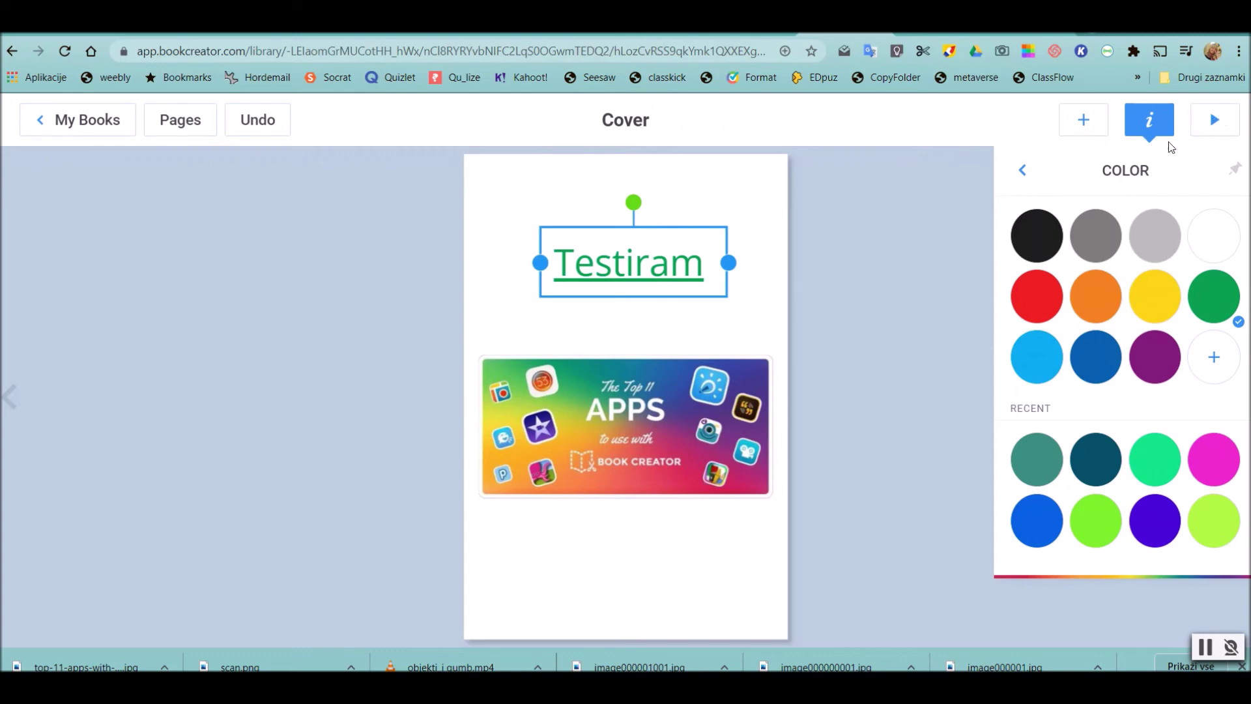
pyautogui.click(1021, 173)
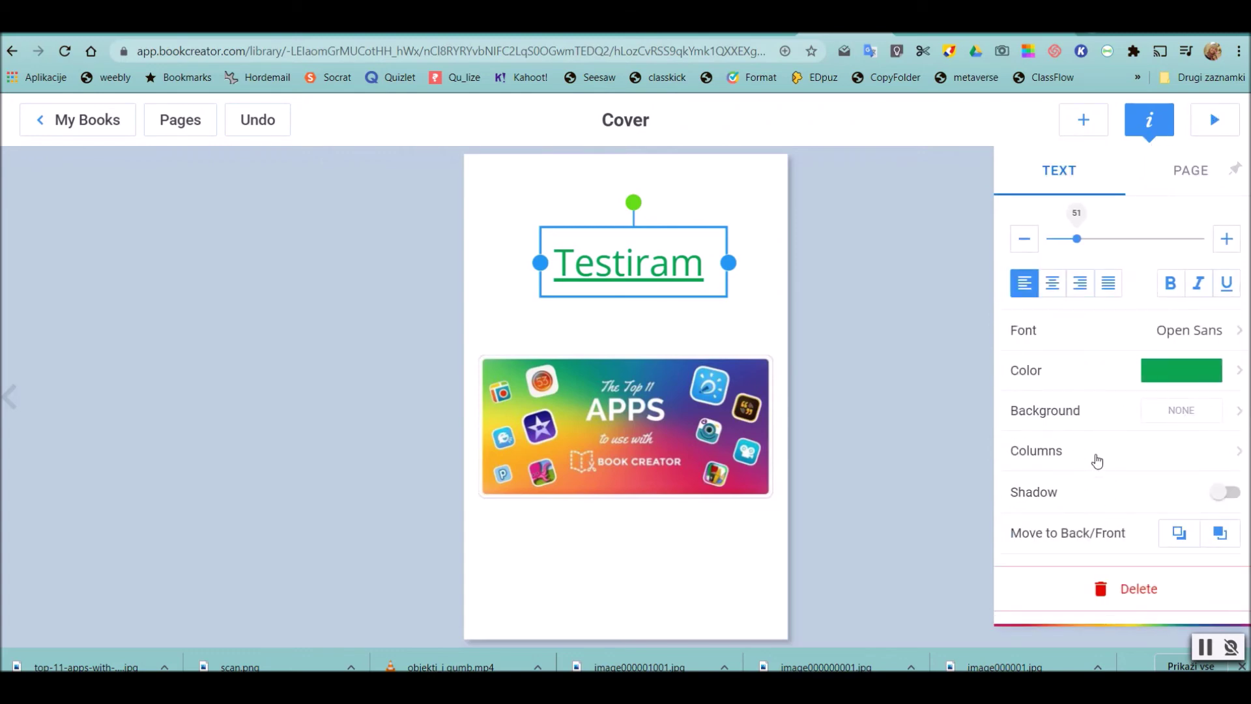
pyautogui.click(1229, 491)
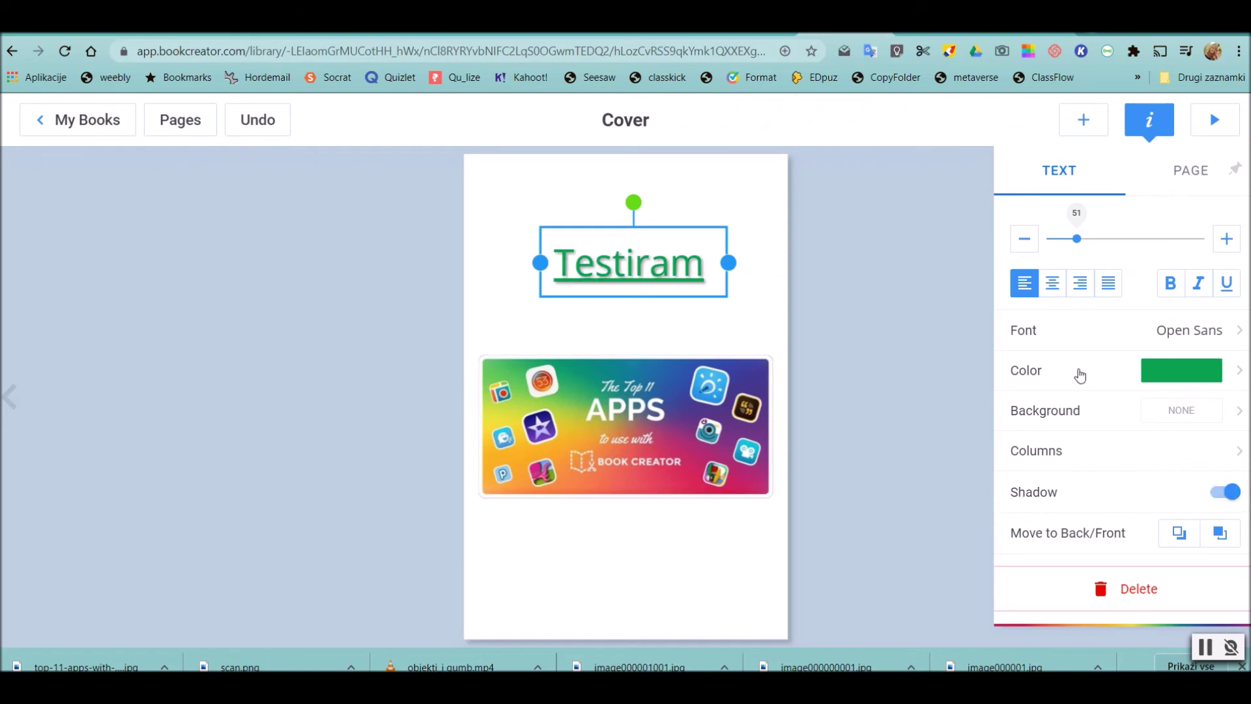
pyautogui.click(1227, 284)
pyautogui.click(709, 559)
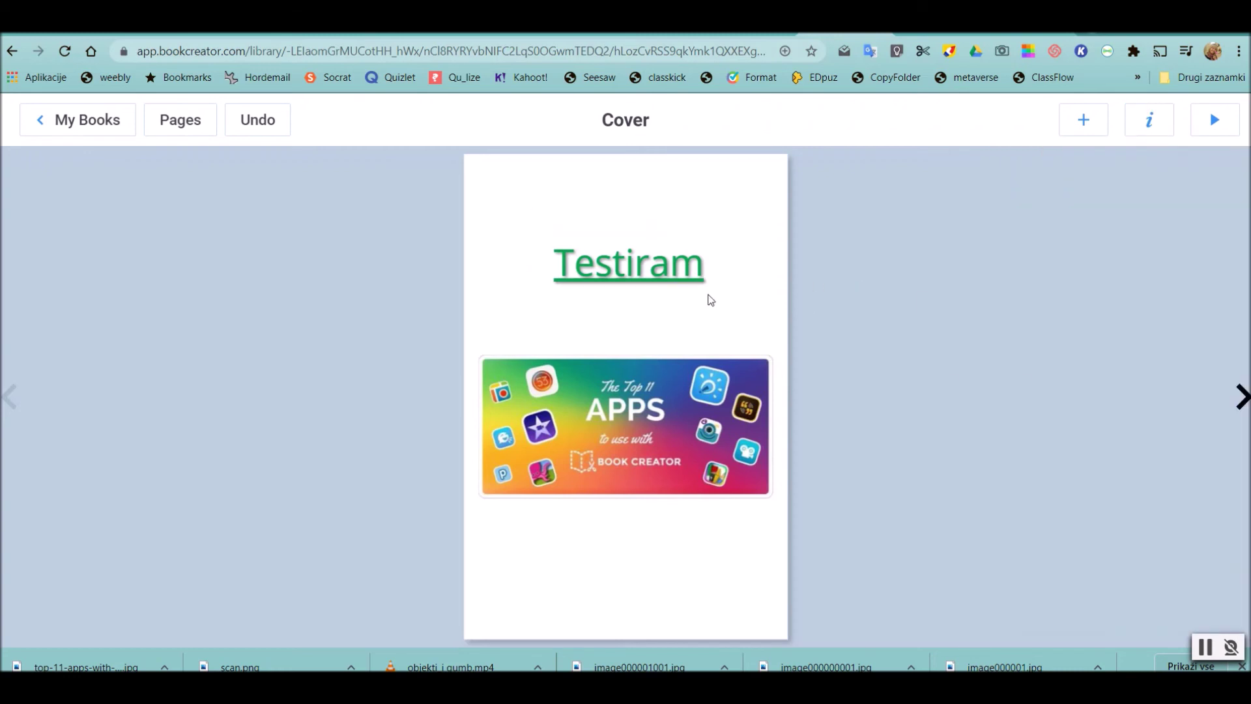
# Move the "Testiram" text over the upper edge of the apps image and bring the image to the front.
pyautogui.moveTo(620, 260); pyautogui.dragTo(615, 361)
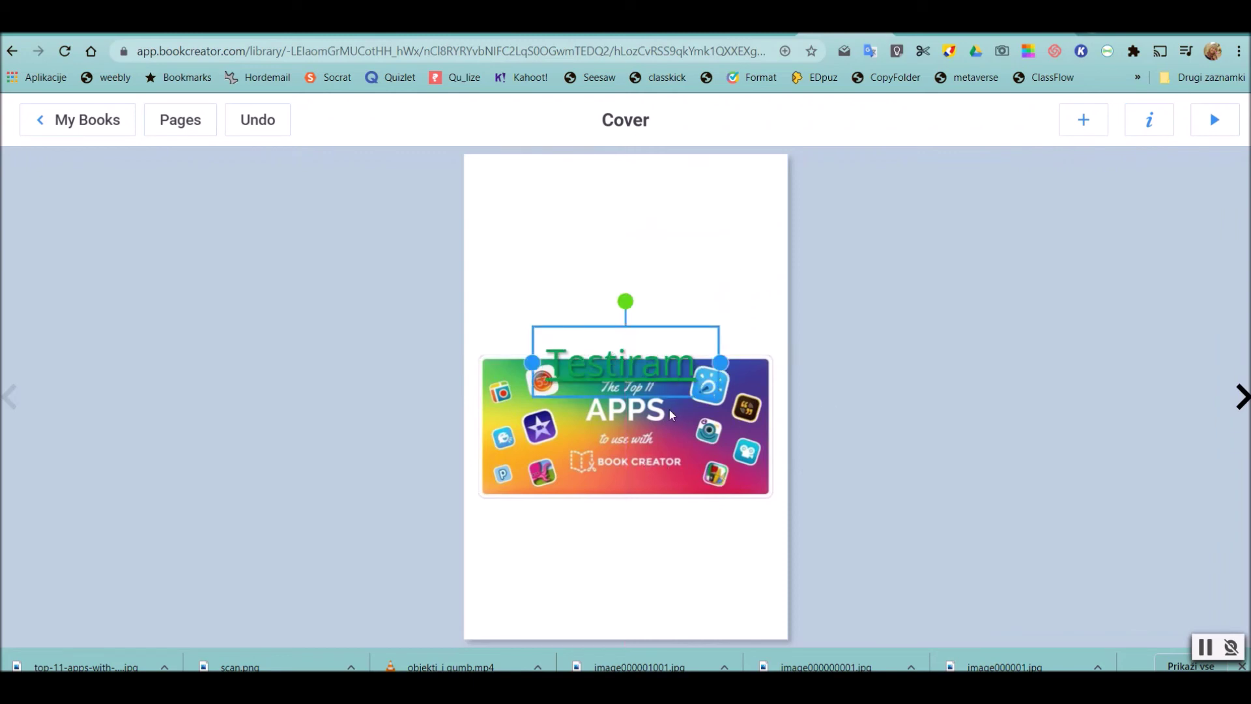
pyautogui.click(1150, 128)
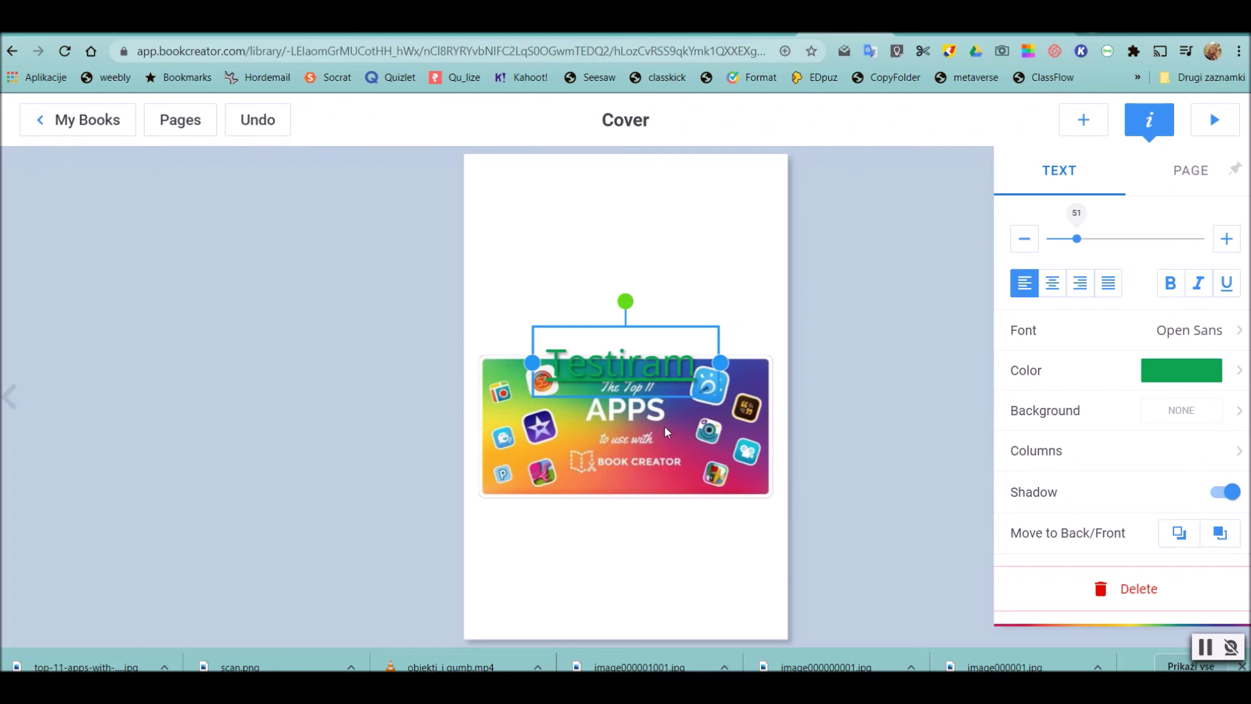
pyautogui.click(667, 444)
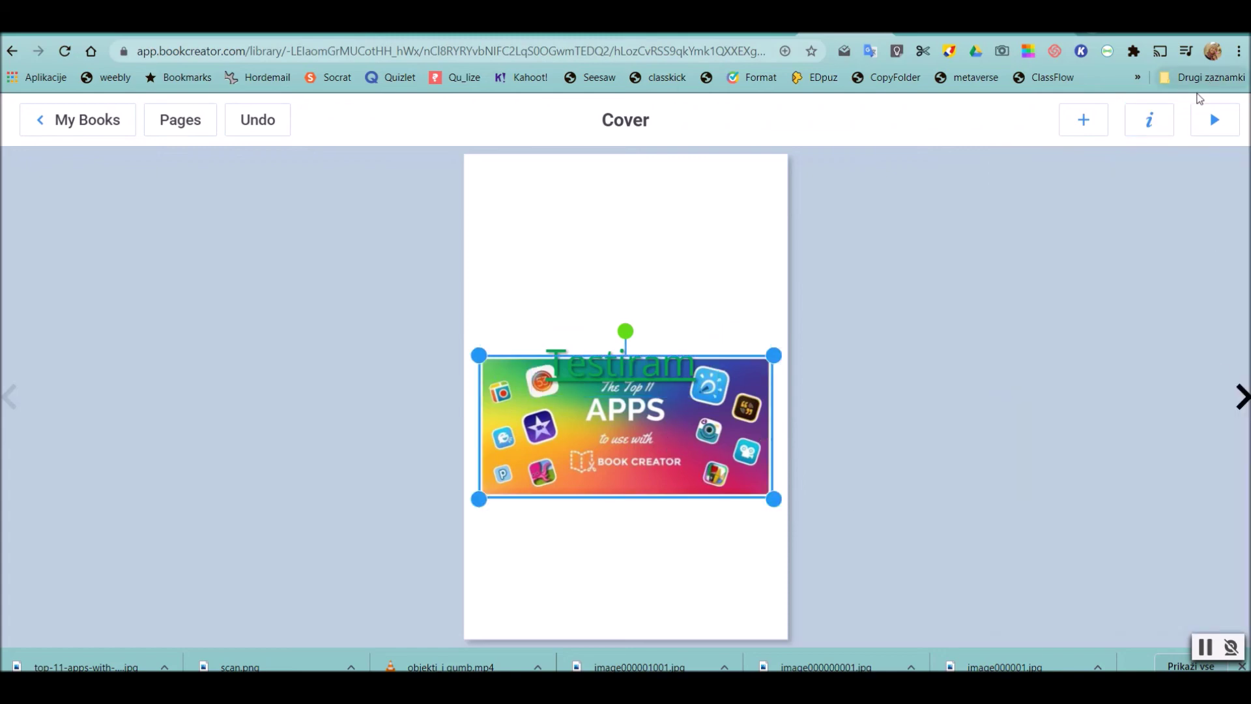
pyautogui.click(1150, 120)
pyautogui.click(1221, 500)
# Separate the overlapping items by moving the apps image slightly down and the "Testiram" text back to the upper part of the cover.
pyautogui.moveTo(595, 404); pyautogui.dragTo(595, 446)
pyautogui.moveTo(593, 365); pyautogui.dragTo(590, 267)
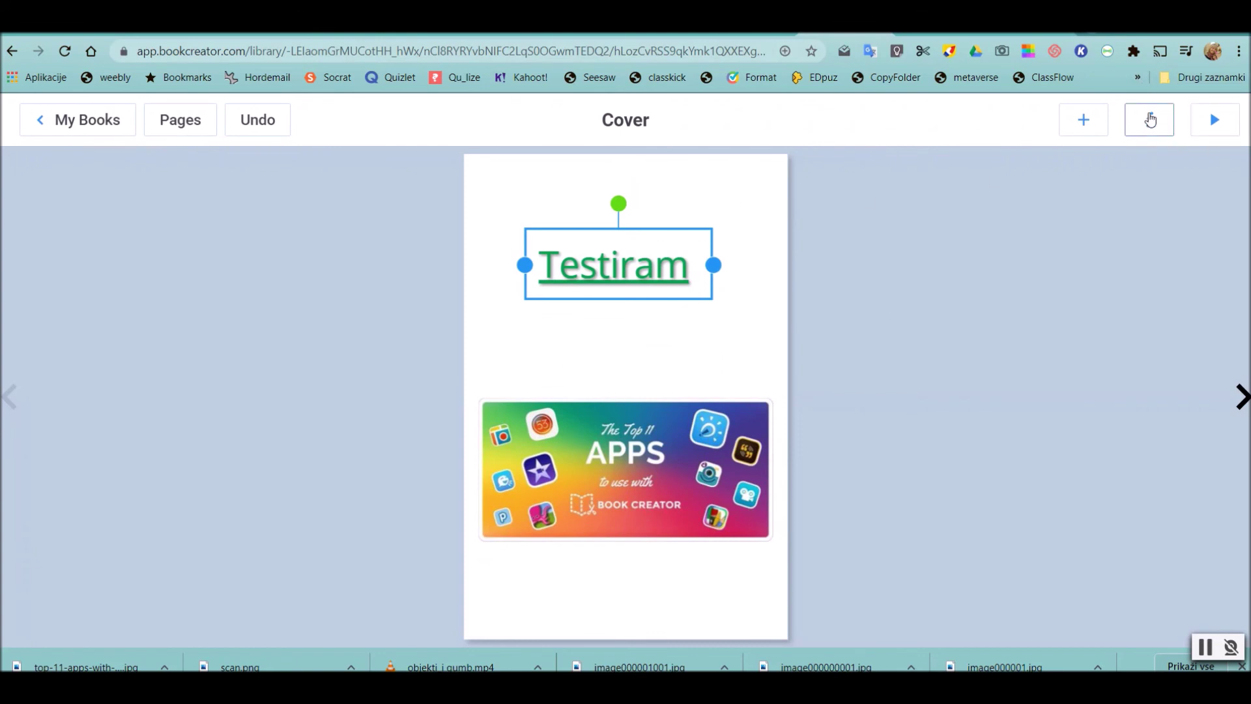
pyautogui.click(740, 358)
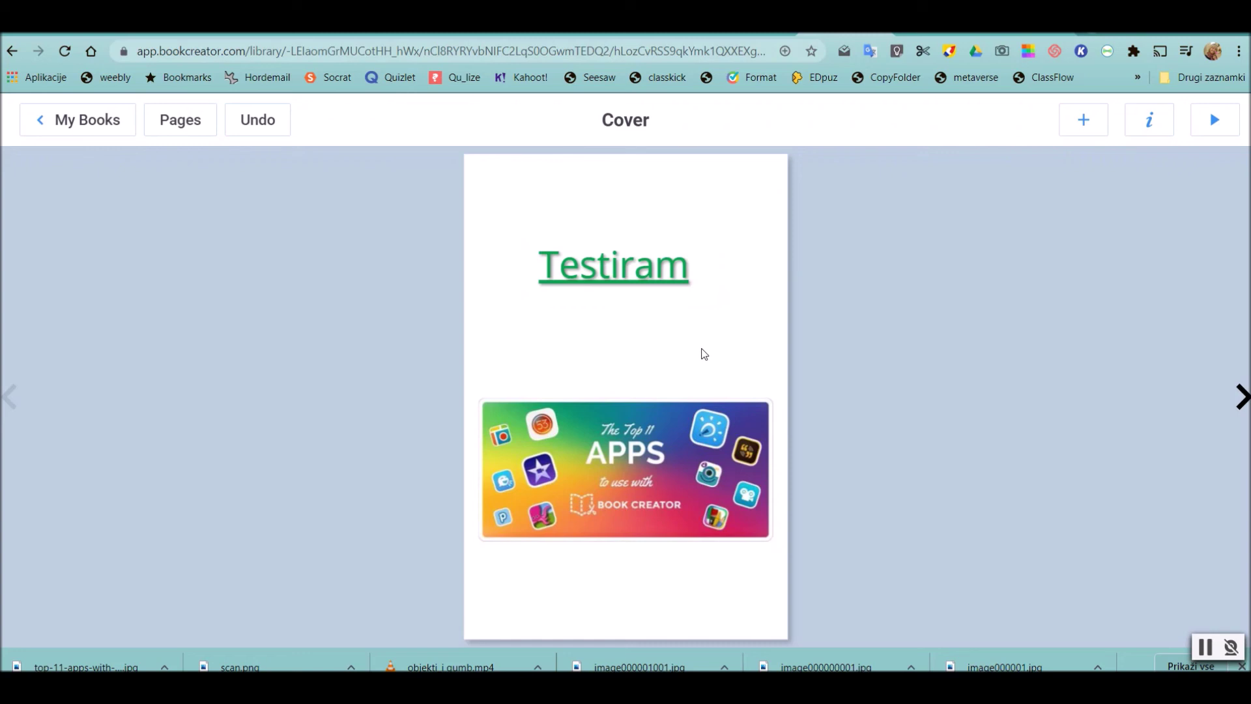
# Set the cover page background to the solid light blue color.
pyautogui.click(1150, 119)
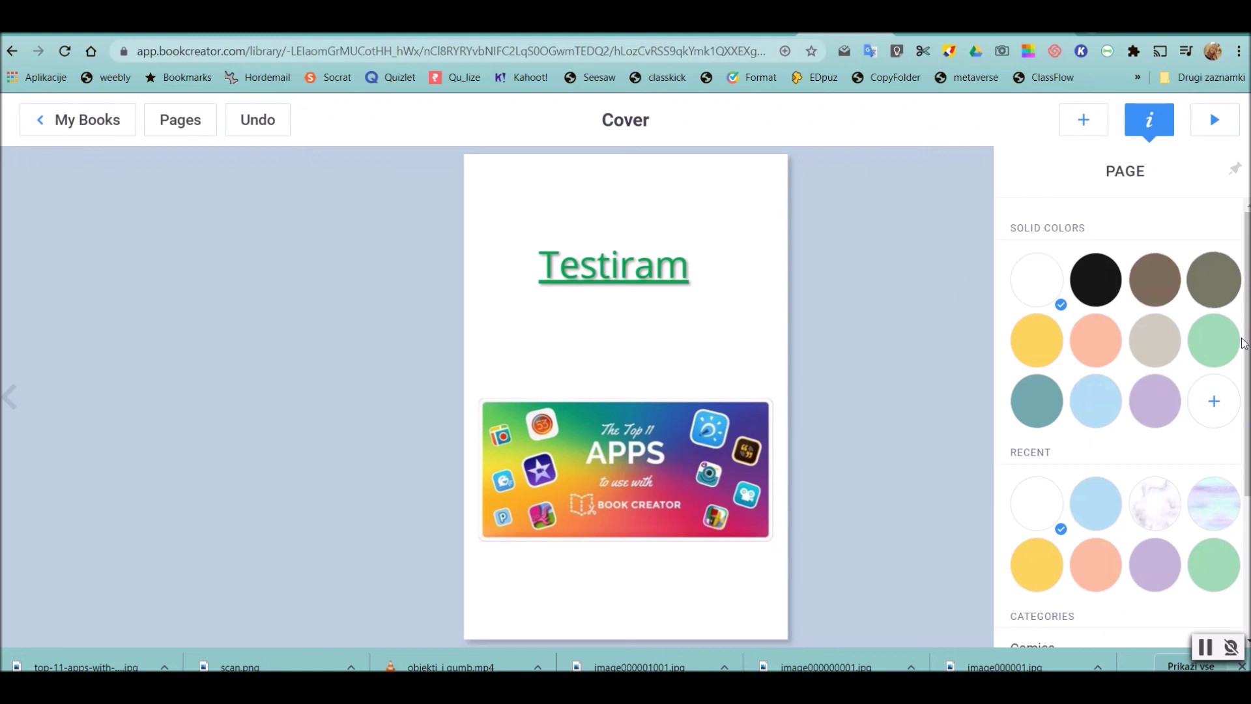
pyautogui.click(1099, 404)
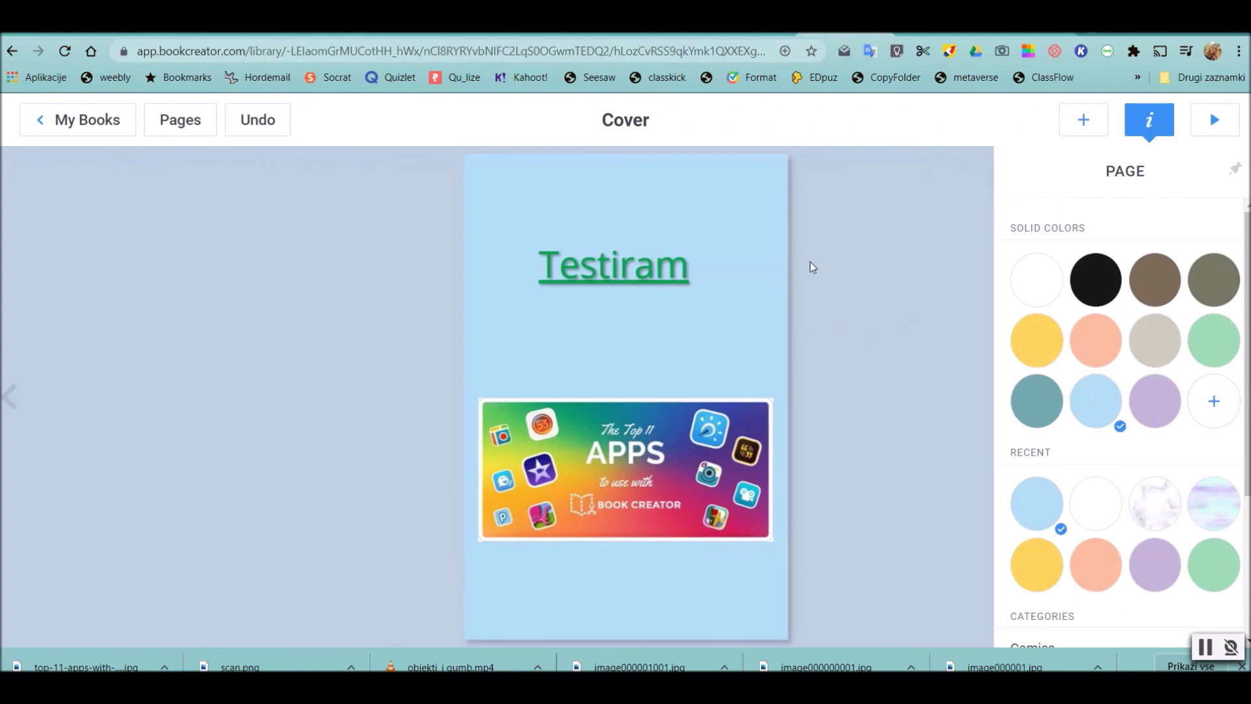
pyautogui.click(766, 311)
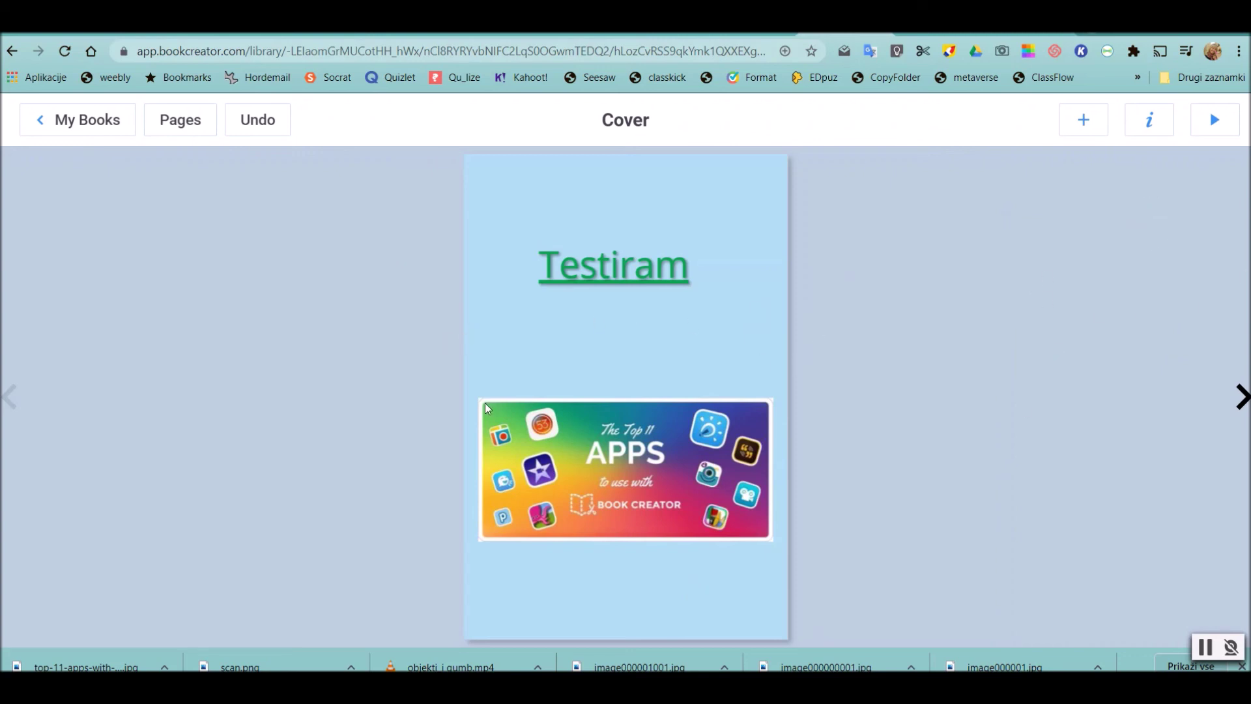
# Open the book in reading mode to preview the cover.
pyautogui.click(1215, 126)
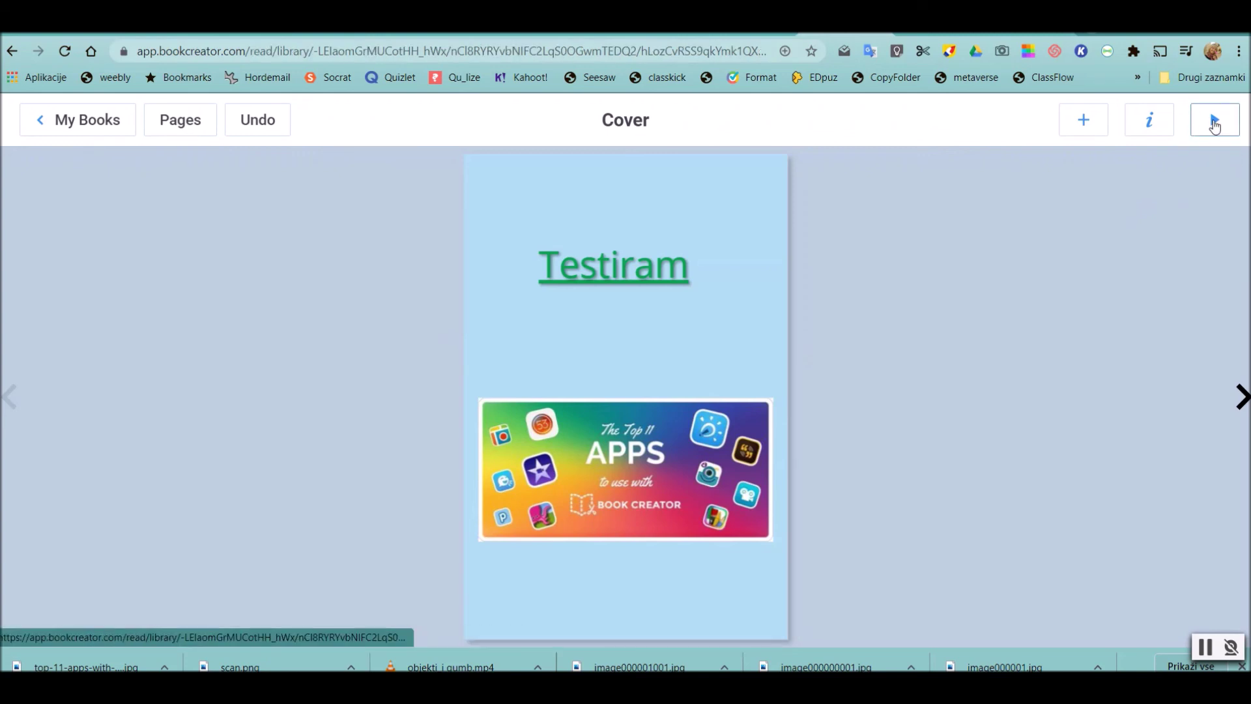